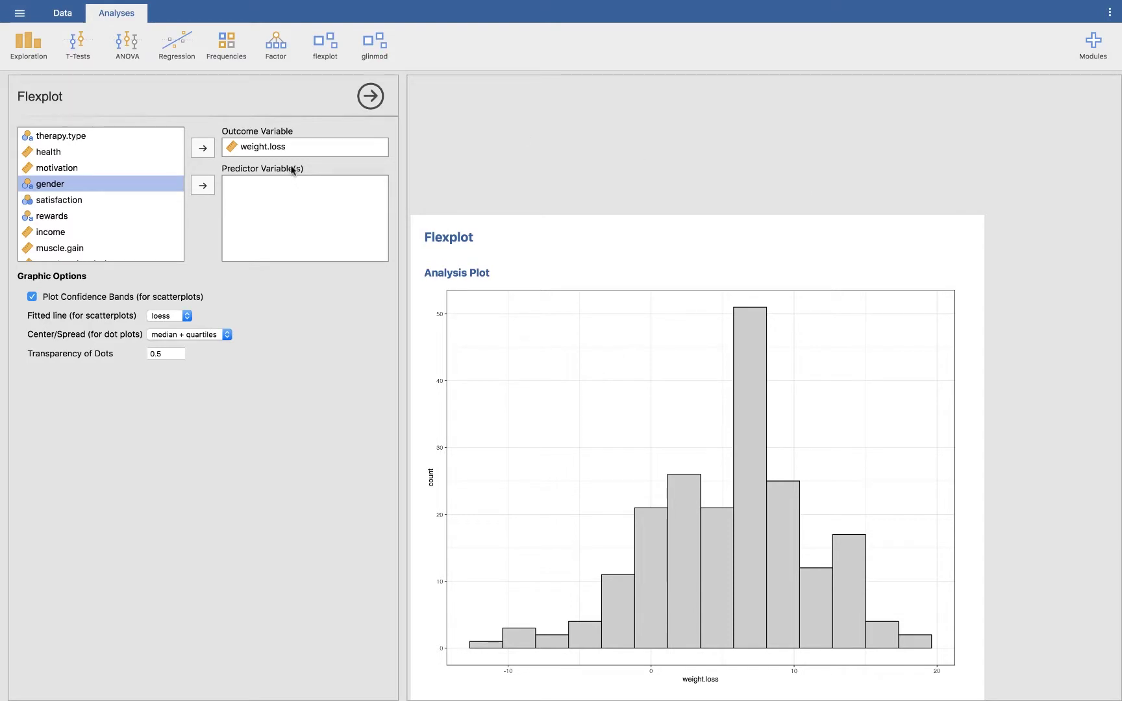
Move weight.loss out of the Outcome Variable box back into the variable list
{"action": "left_click", "coordinate": [283, 149]}
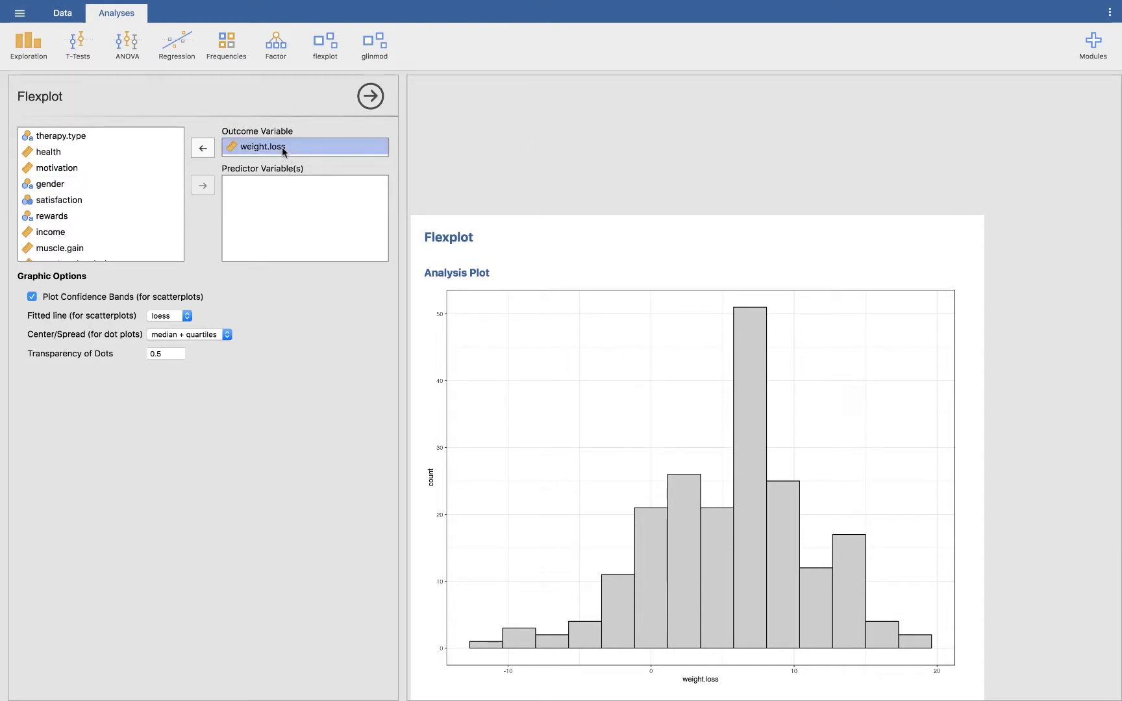
{"action": "left_click", "coordinate": [205, 148]}
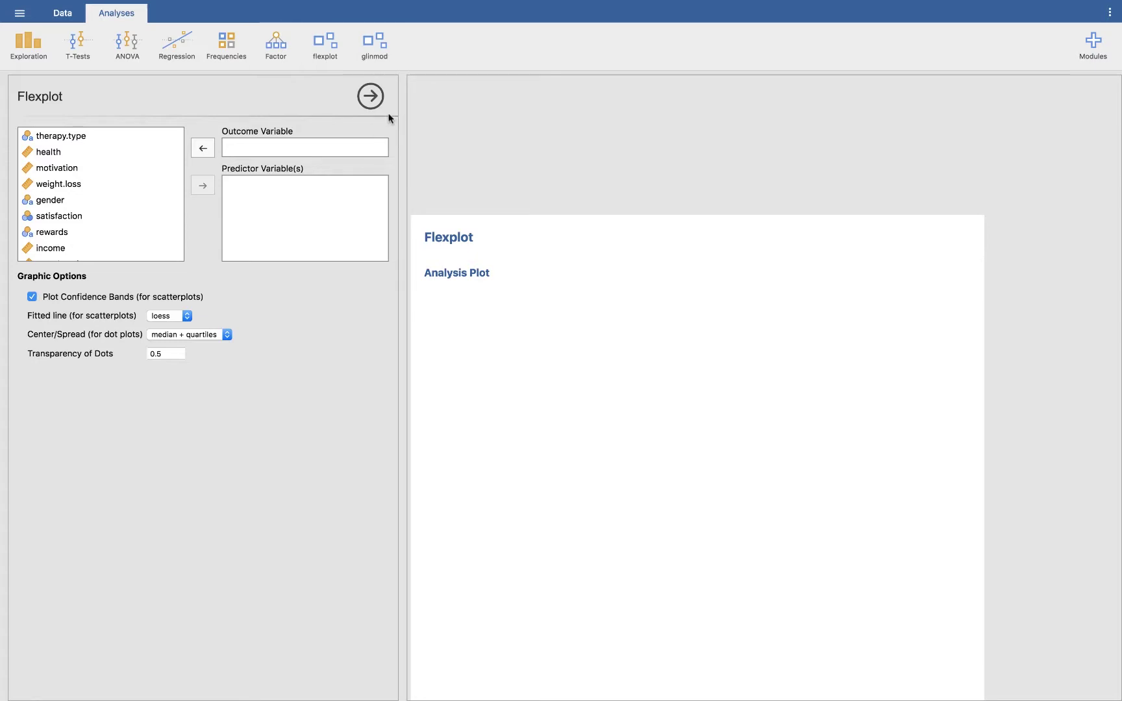
Open and close the file menu, then launch a new Flexplot from the glinmod menu
{"action": "left_click", "coordinate": [24, 10]}
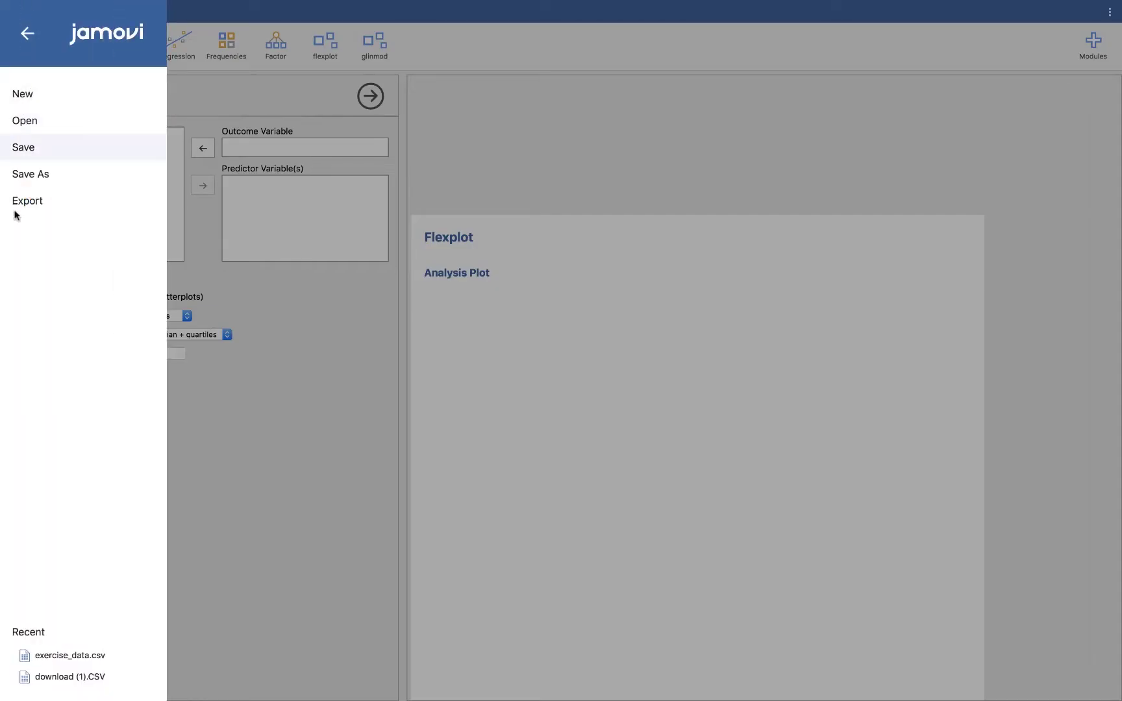
{"action": "left_click", "coordinate": [25, 32]}
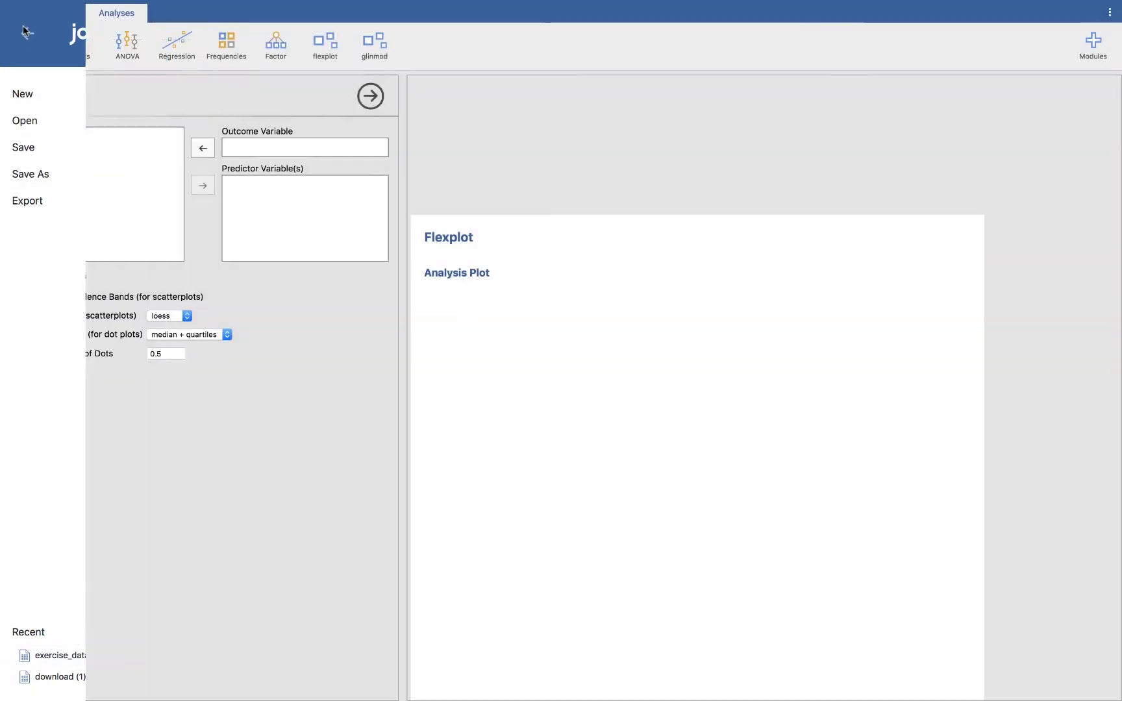
{"action": "left_click", "coordinate": [376, 41]}
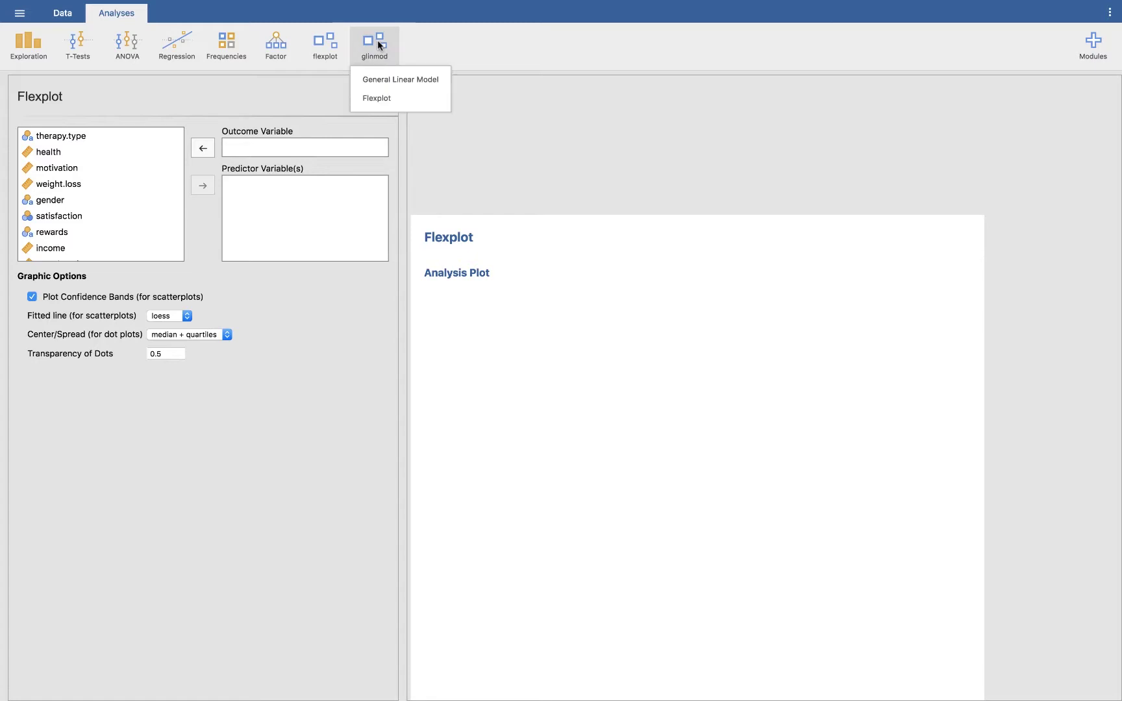
{"action": "left_click", "coordinate": [381, 97]}
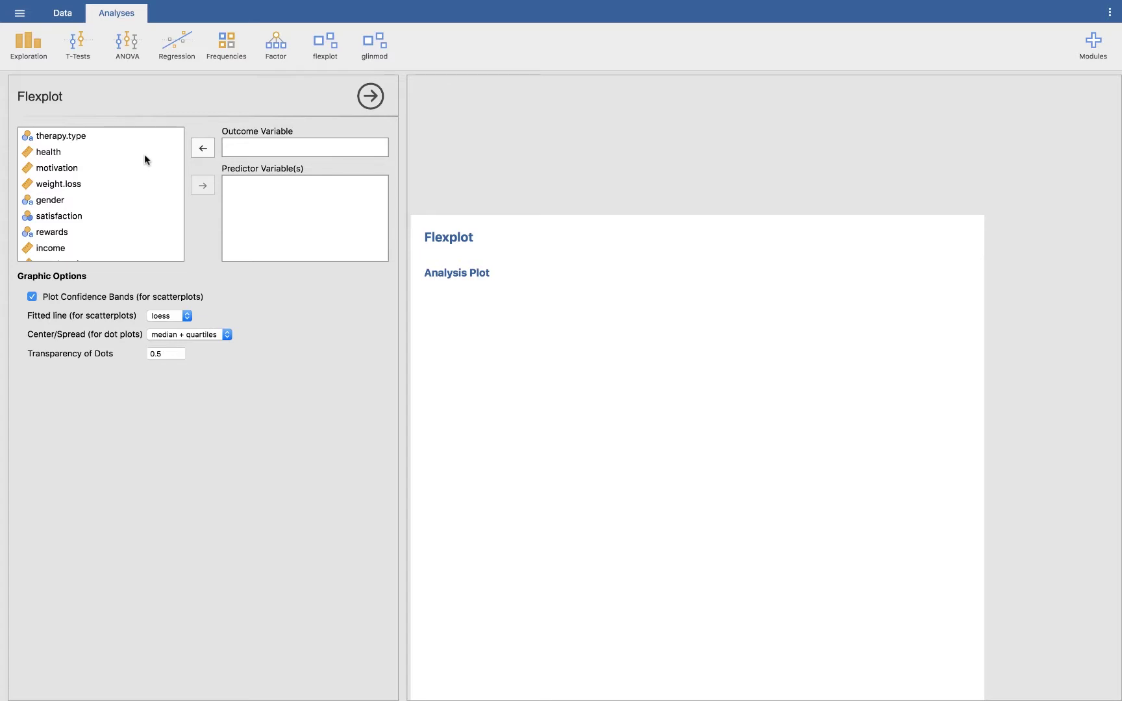
Assign weight.loss as the Outcome Variable and therapy.type as the Predictor Variable
{"action": "left_click", "coordinate": [56, 184]}
{"action": "left_click", "coordinate": [201, 147]}
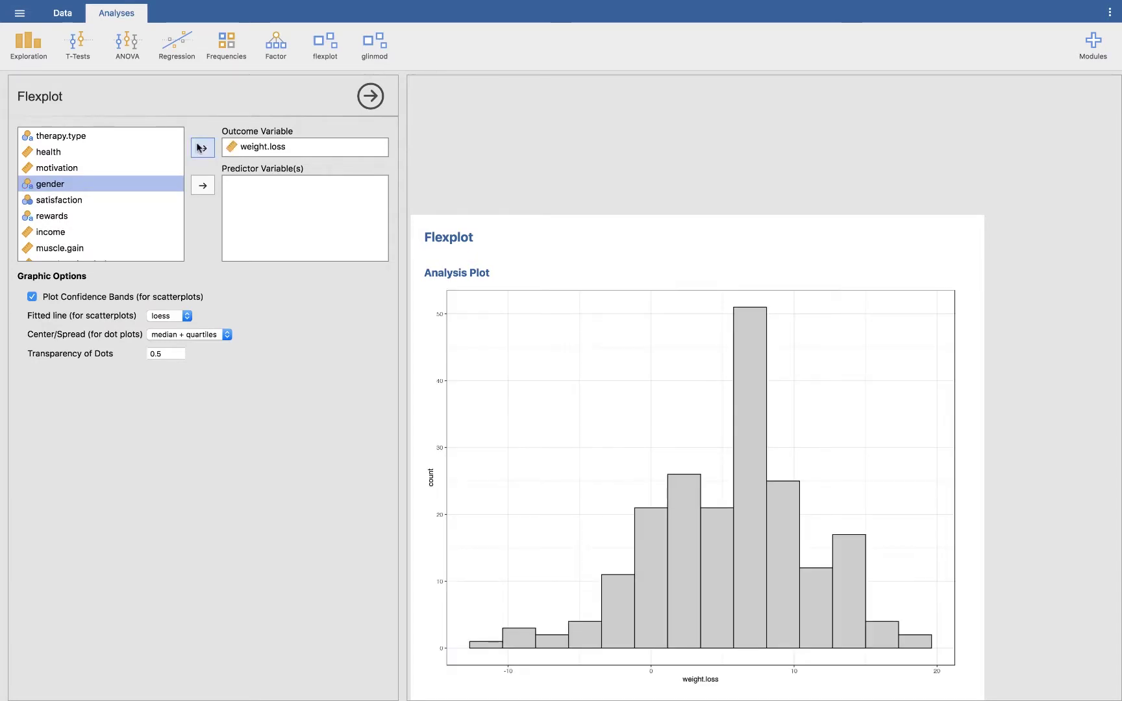
{"action": "left_click", "coordinate": [65, 137]}
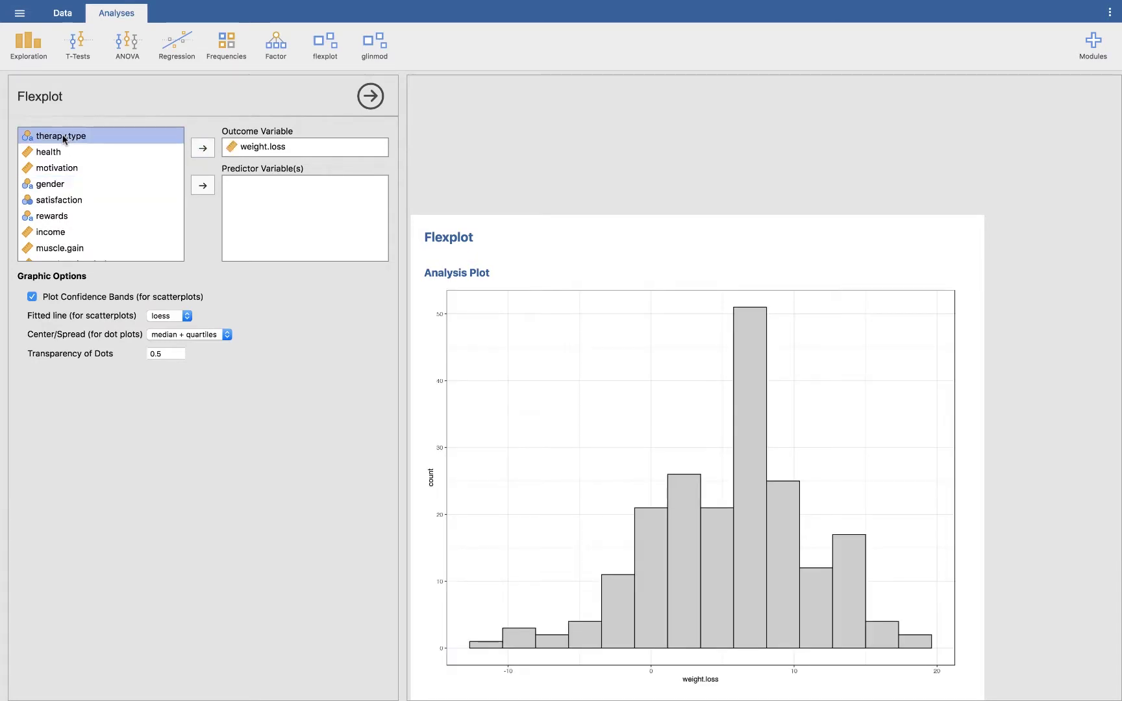
{"action": "left_click", "coordinate": [208, 190]}
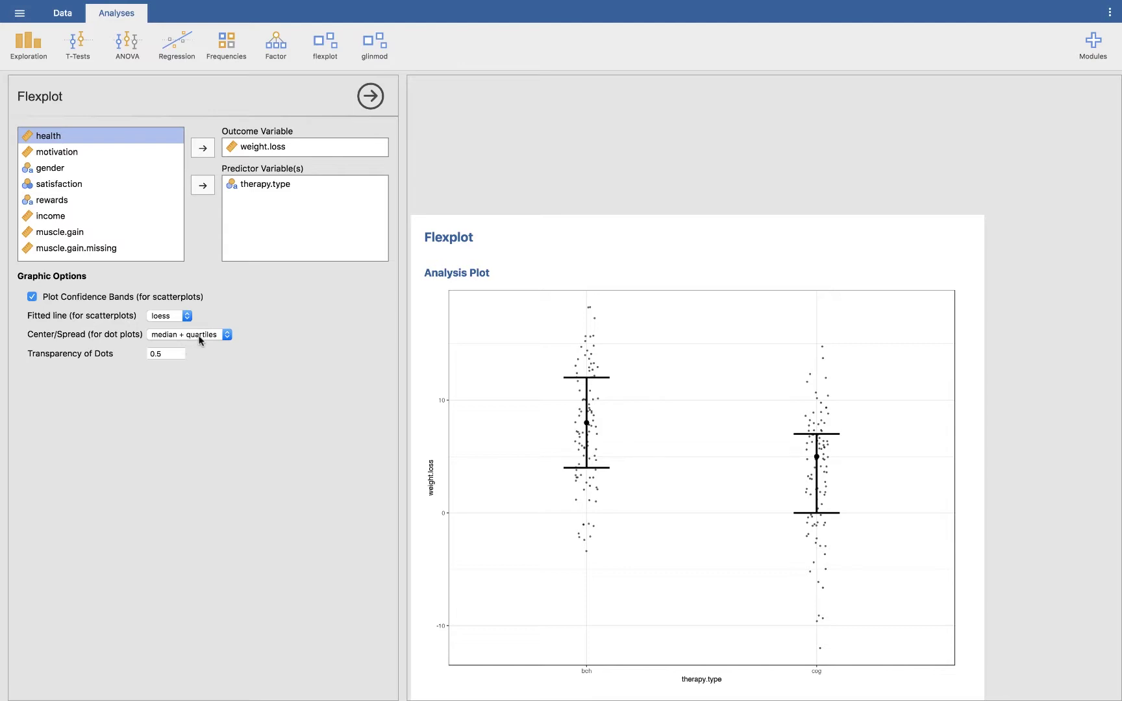
{"action": "left_click", "coordinate": [177, 335]}
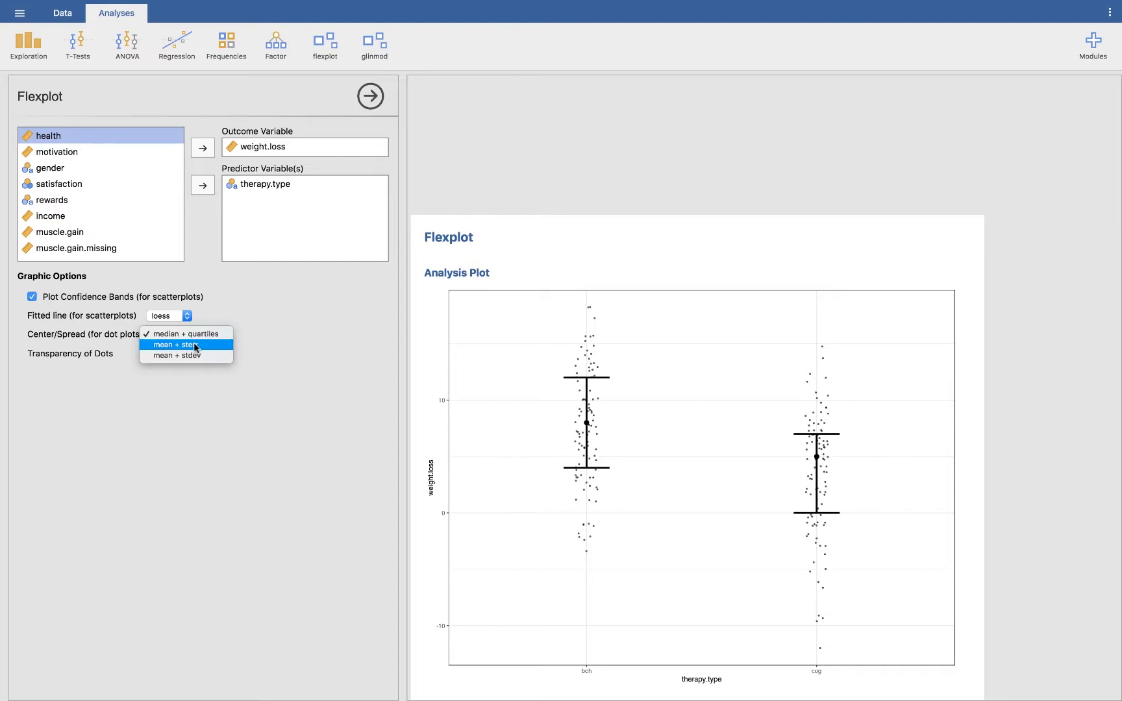
{"action": "left_click", "coordinate": [195, 345]}
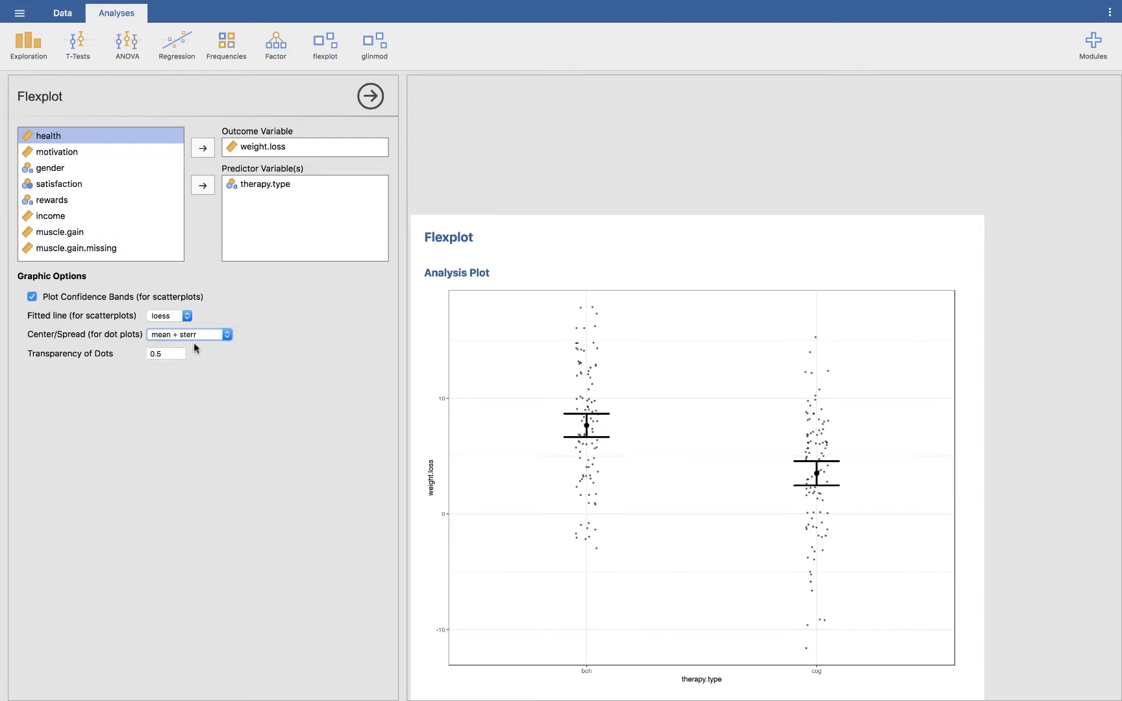
{"action": "left_click", "coordinate": [195, 336]}
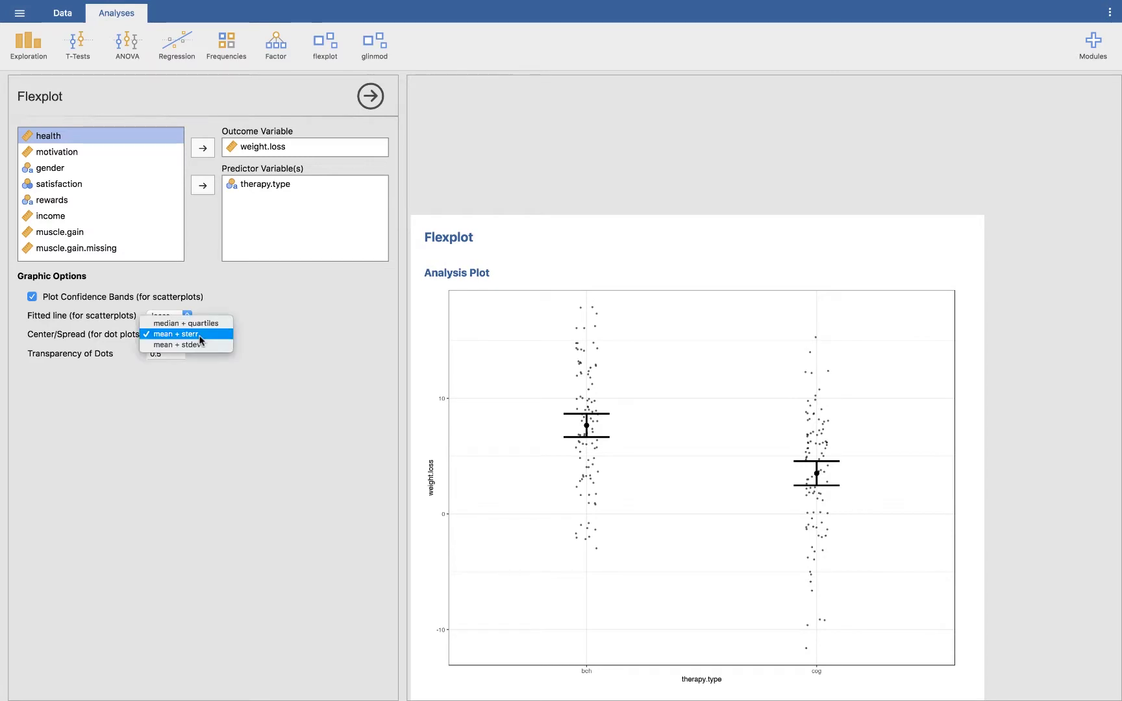
{"action": "left_click", "coordinate": [197, 346]}
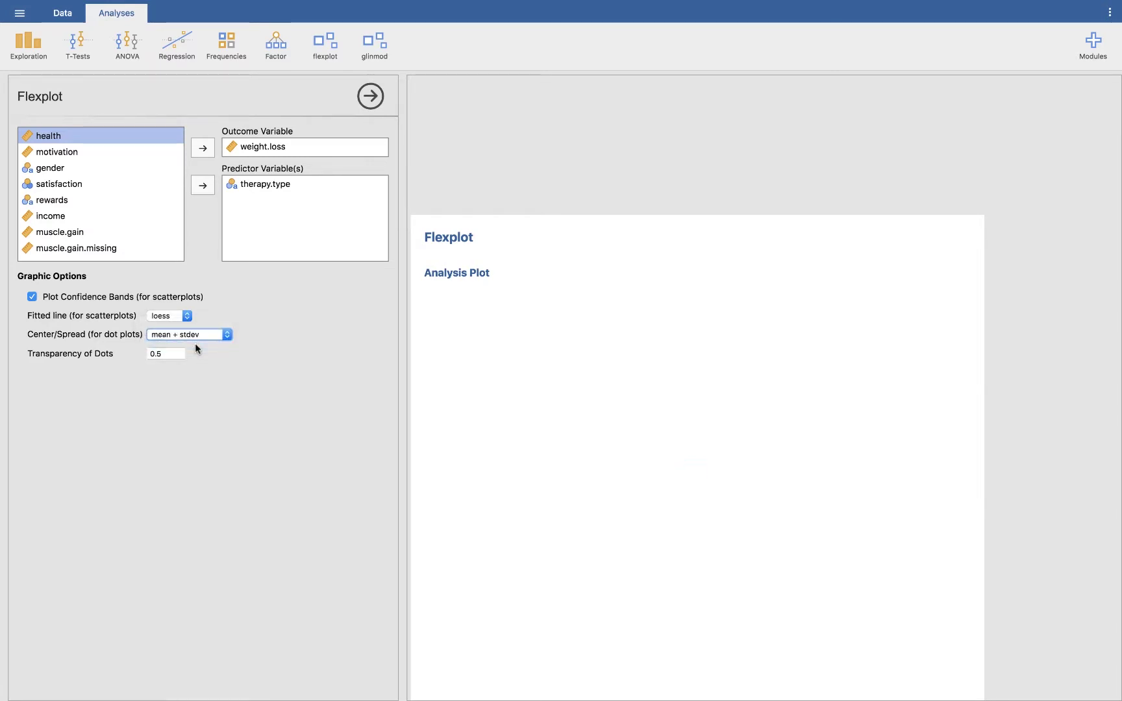
{"action": "left_click", "coordinate": [196, 339]}
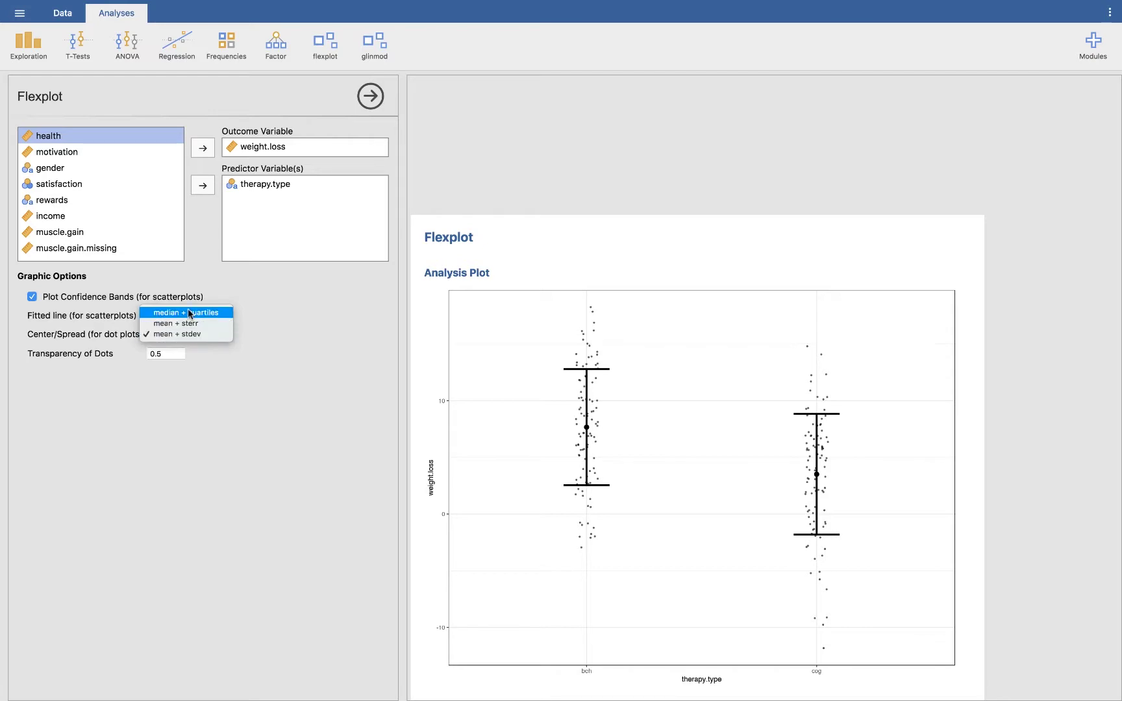
{"action": "left_click", "coordinate": [188, 314]}
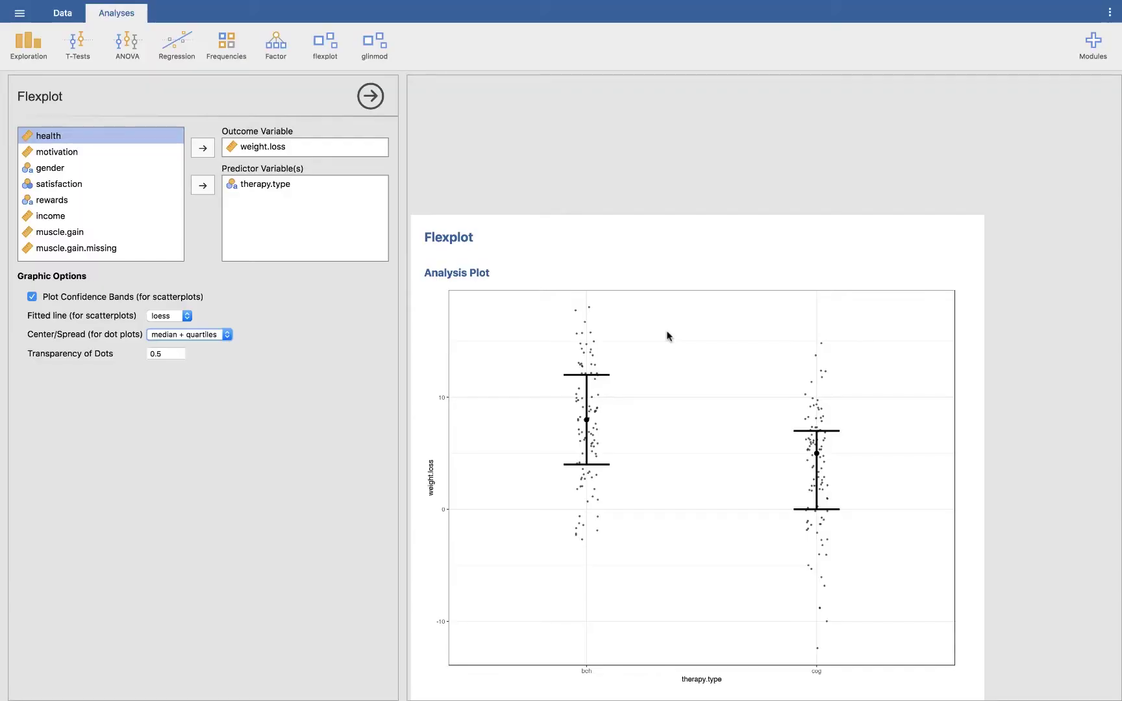
Change Transparency of Dots from 0.5 to 0.25
{"action": "left_click", "coordinate": [159, 356]}
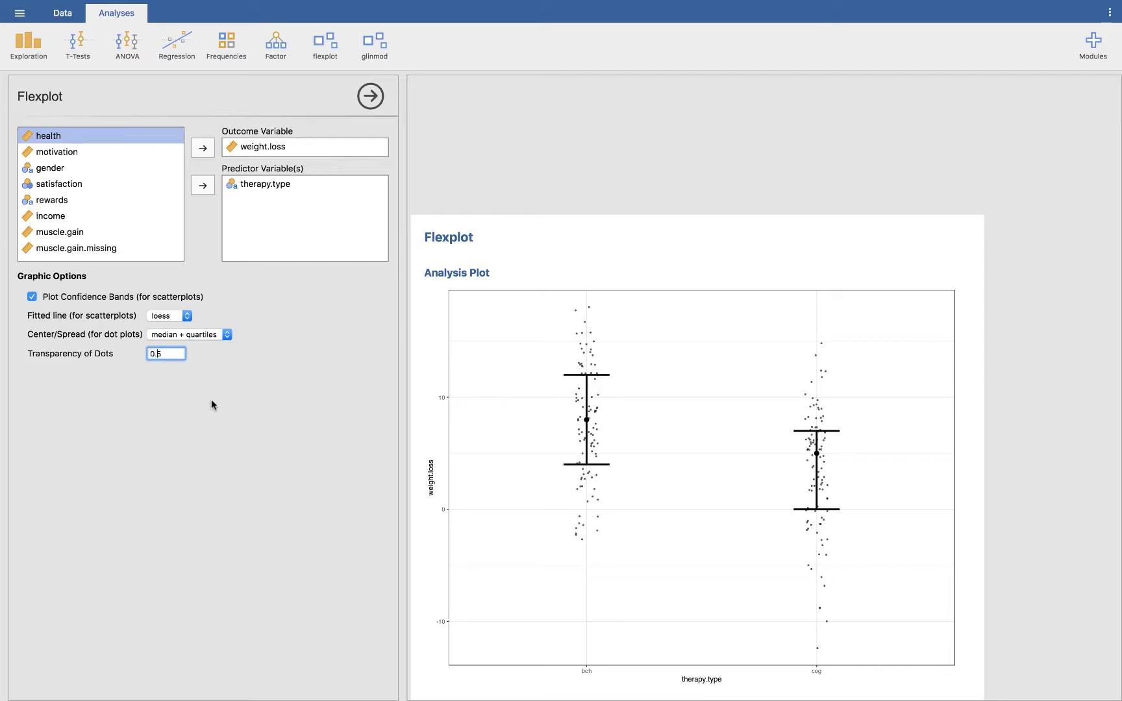
{"action": "type", "text": "2"}
{"action": "key", "text": "Return"}
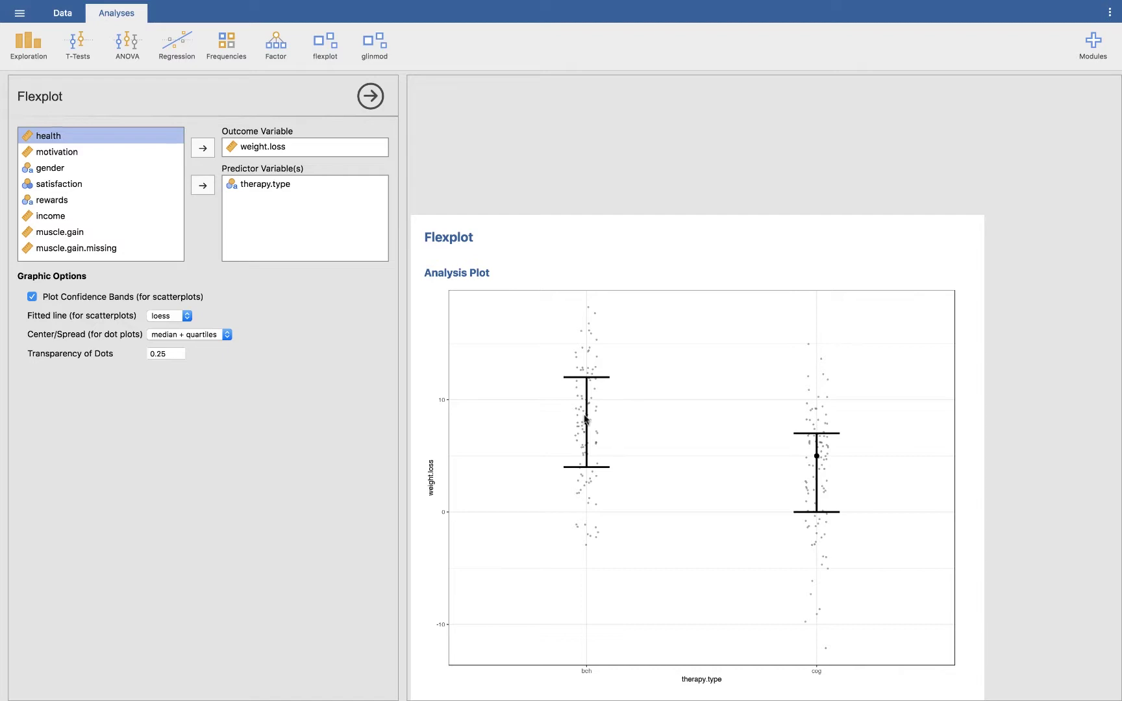
Set Center/Spread (for dot plots) to mean + sterr
{"action": "left_click", "coordinate": [201, 334]}
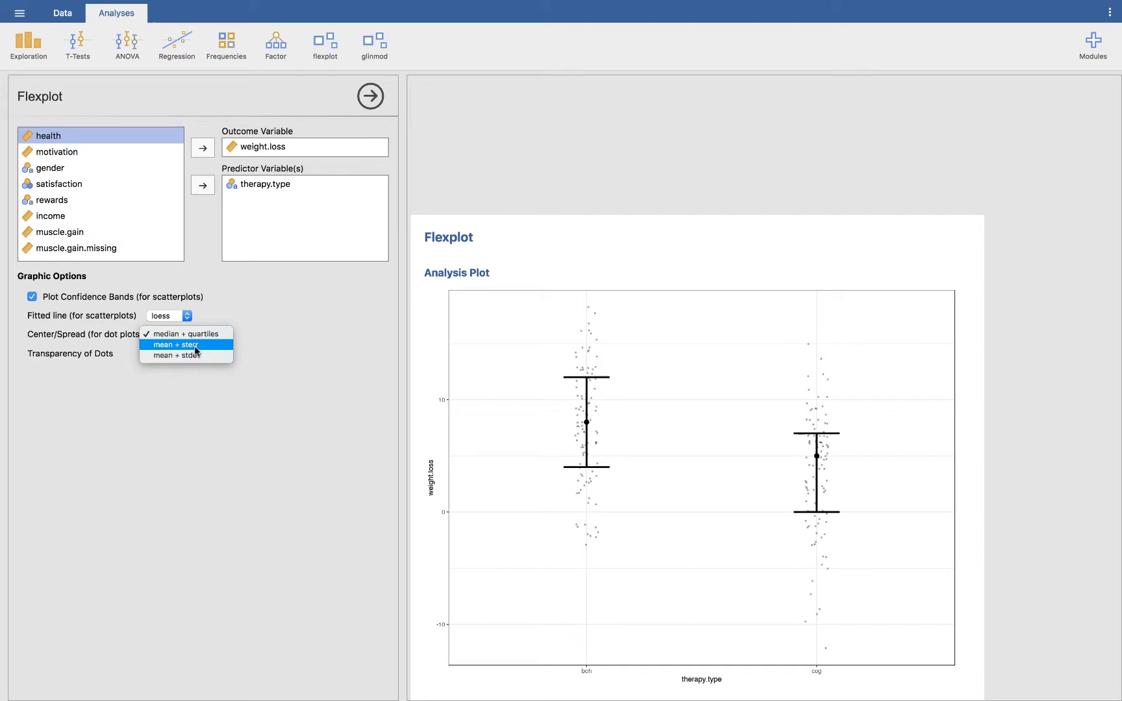
{"action": "left_click", "coordinate": [195, 346]}
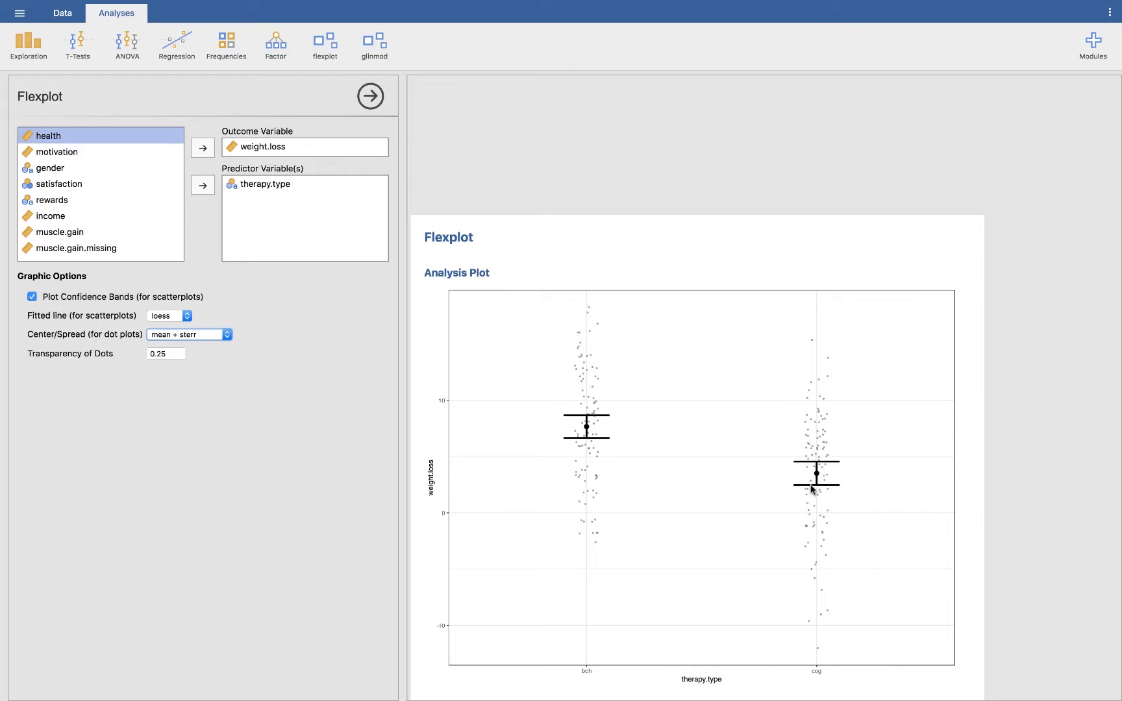
{"action": "left_click", "coordinate": [208, 334]}
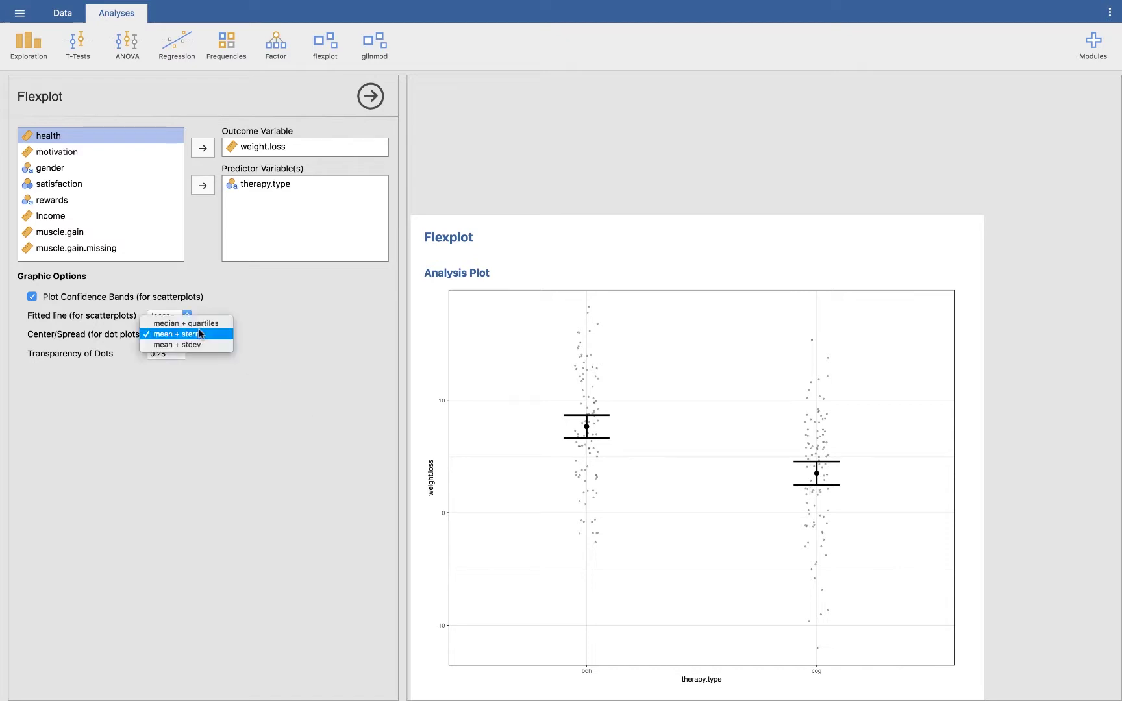
{"action": "left_click", "coordinate": [198, 344]}
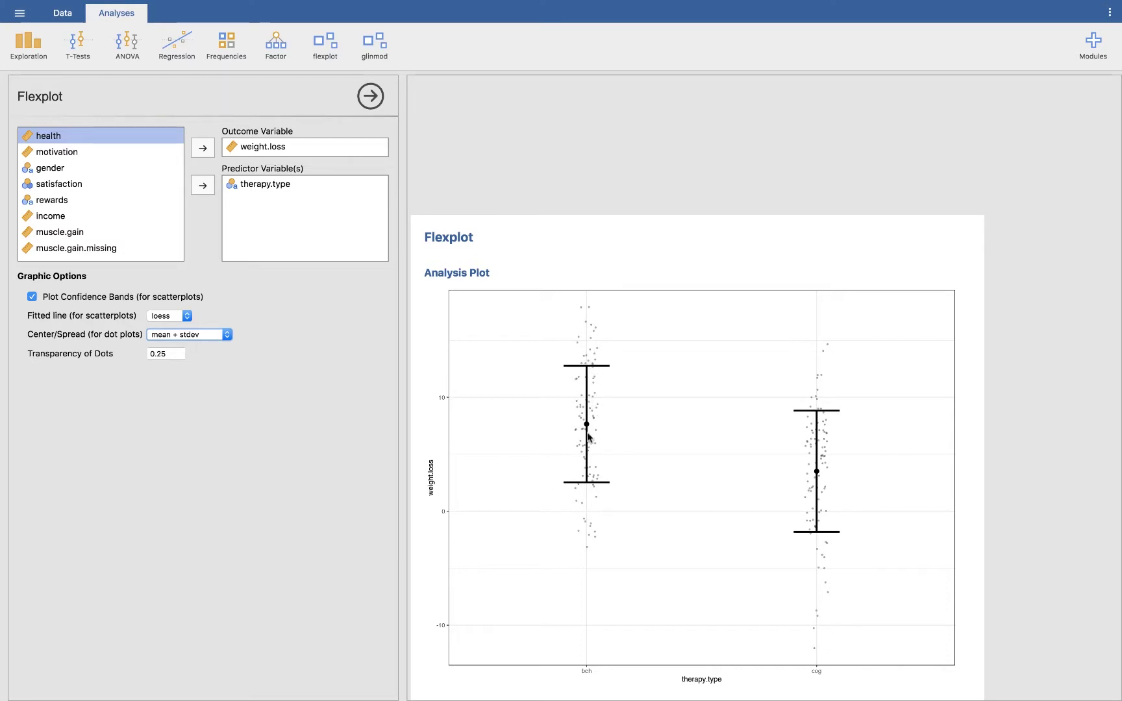
{"action": "left_click", "coordinate": [207, 333]}
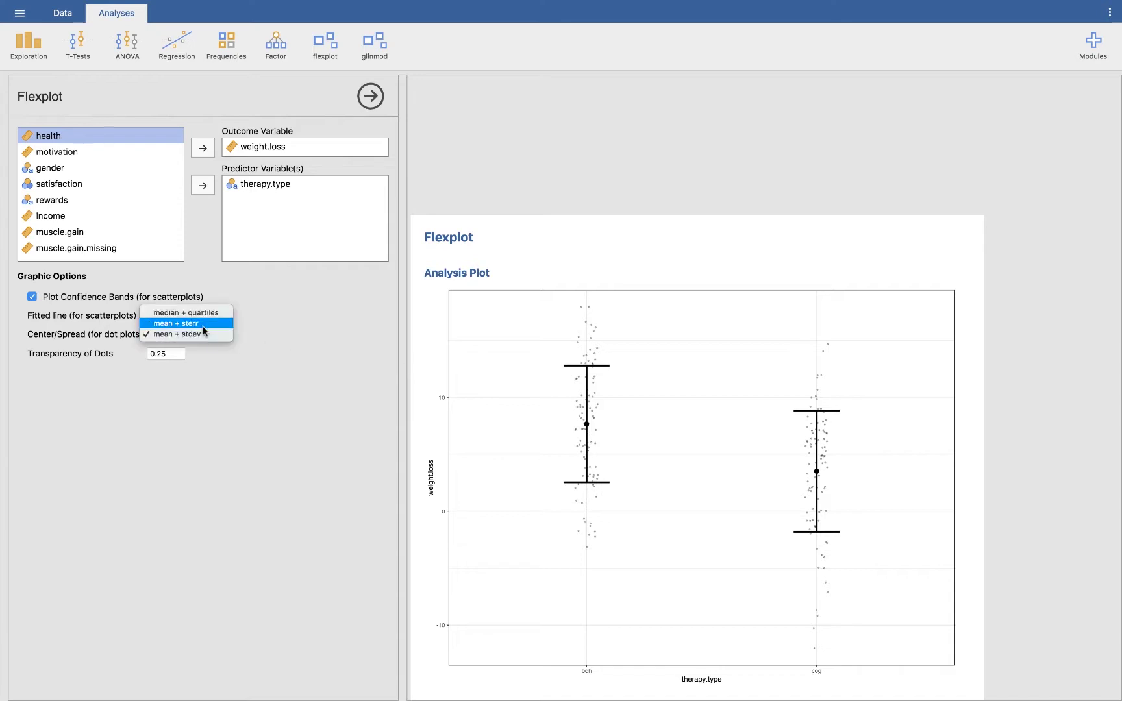
{"action": "left_click", "coordinate": [188, 323]}
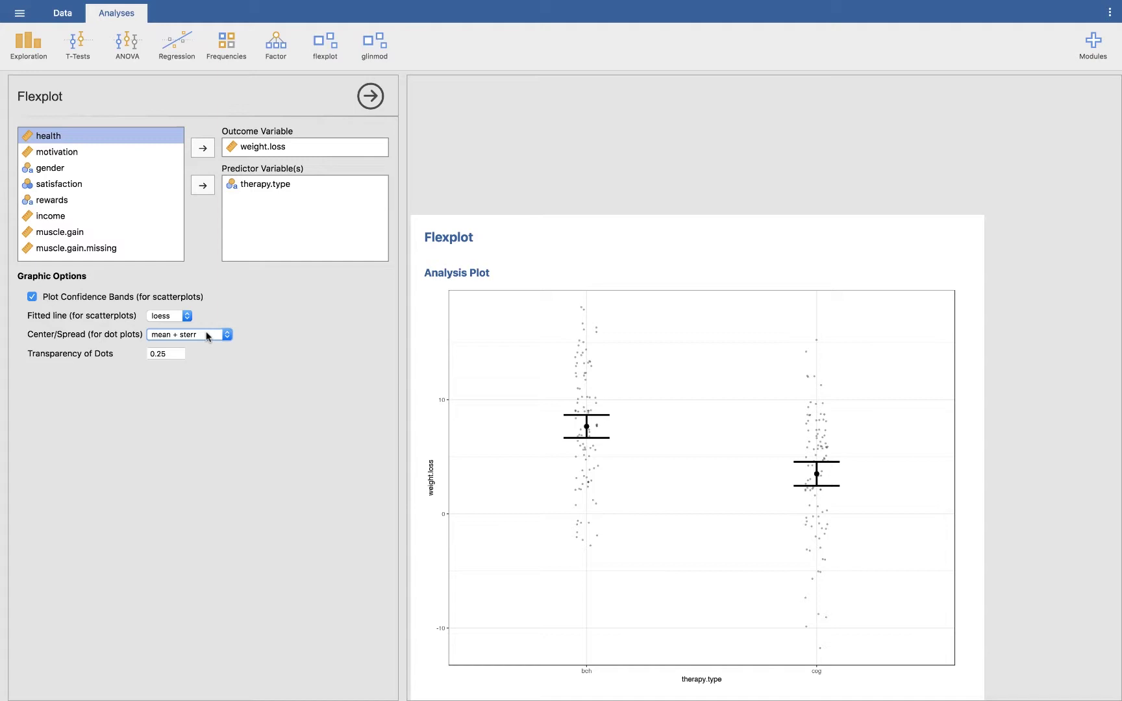
{"action": "left_click", "coordinate": [207, 334]}
{"action": "left_click", "coordinate": [204, 345]}
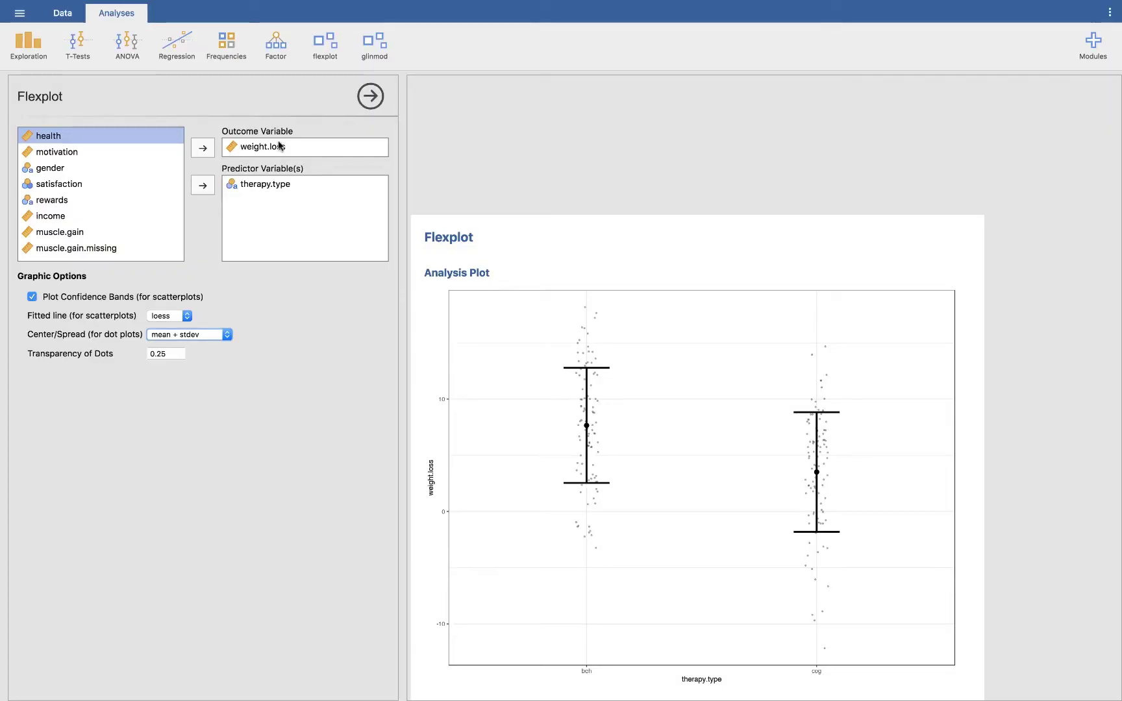
Swap the predictor from therapy.type to health
{"action": "left_click", "coordinate": [253, 185]}
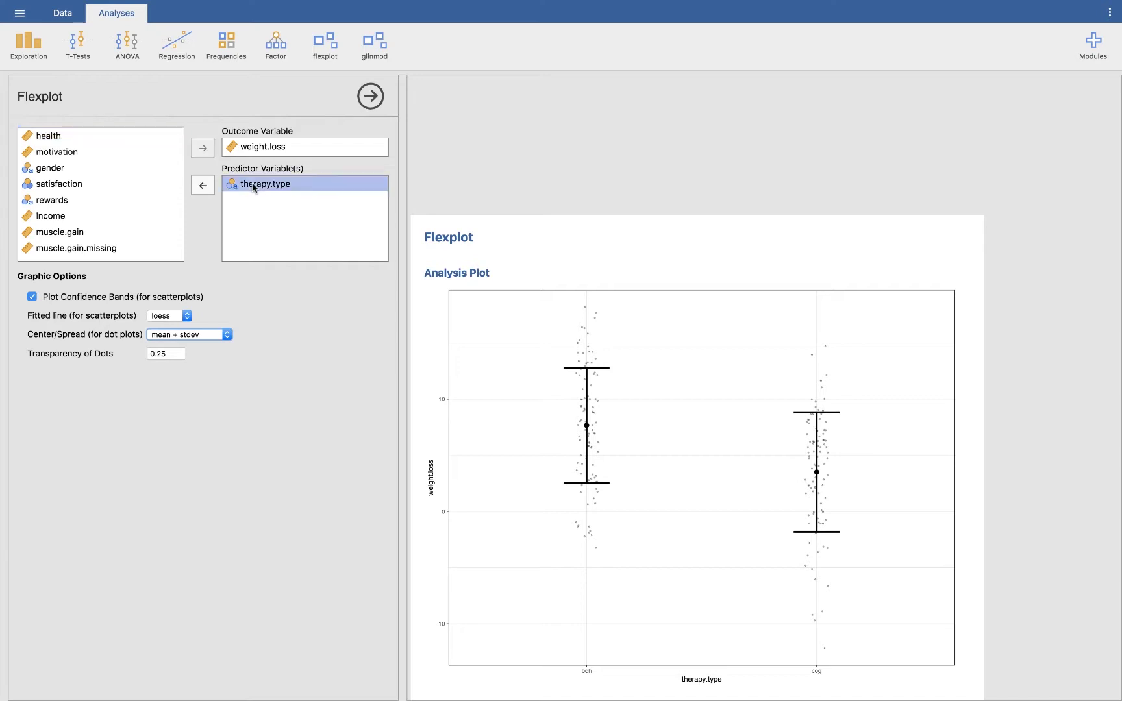
{"action": "left_click", "coordinate": [203, 186]}
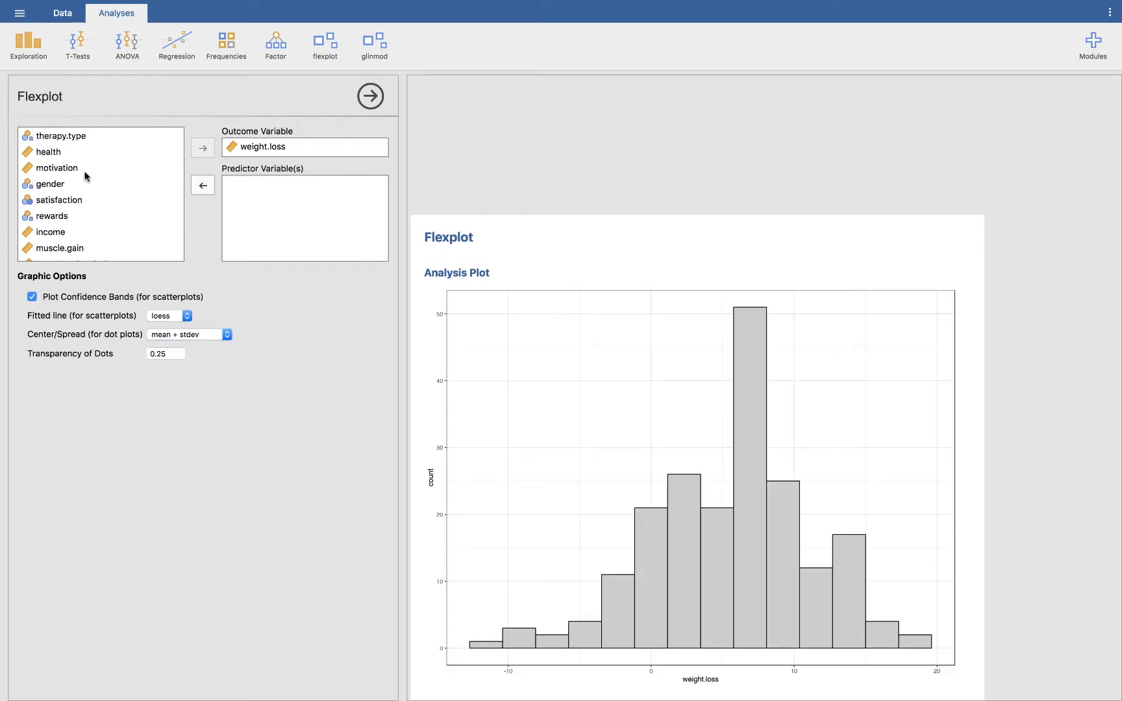
{"action": "left_click", "coordinate": [46, 156]}
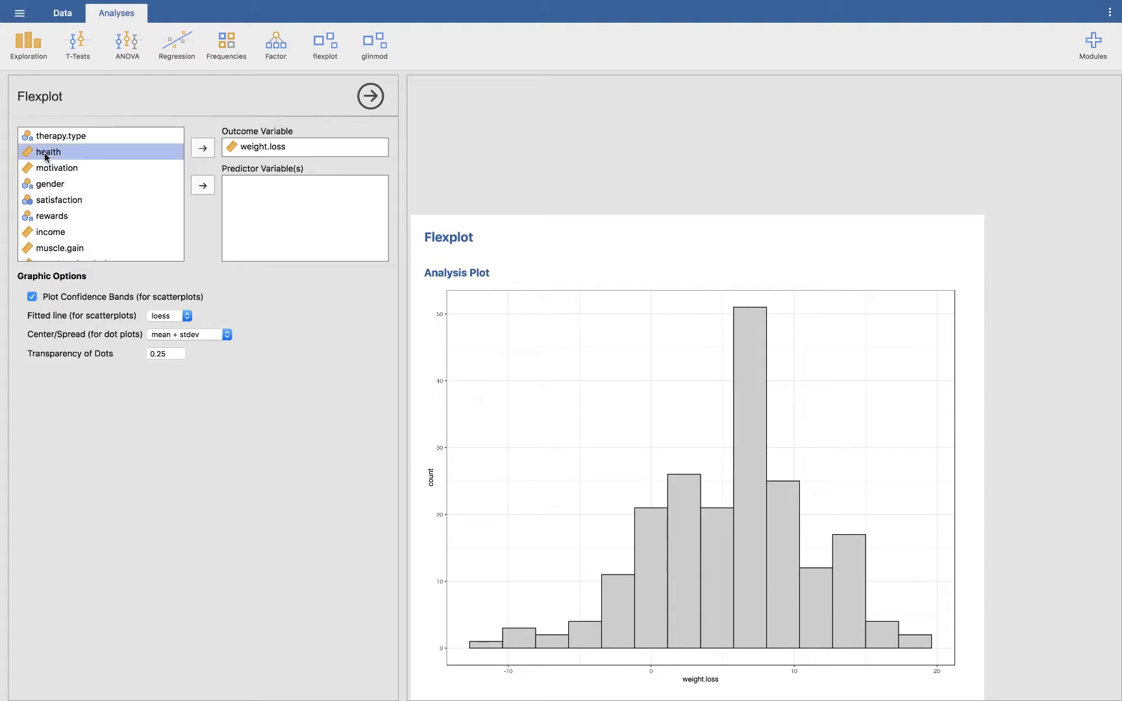
{"action": "left_click", "coordinate": [203, 188]}
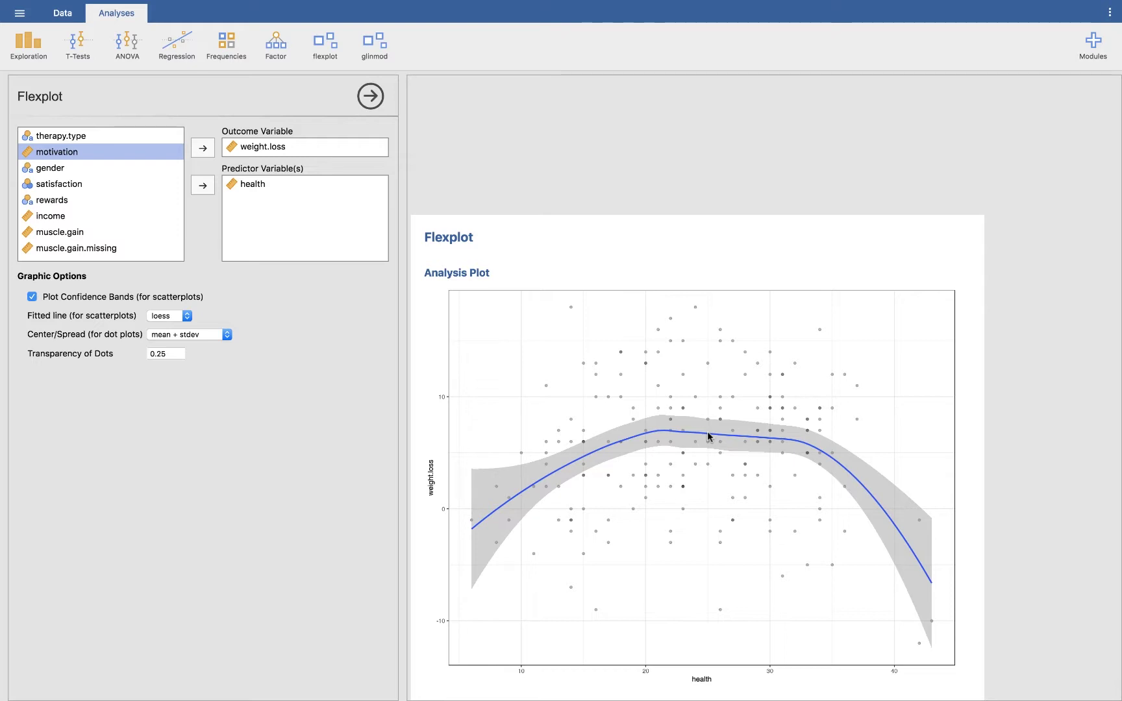
{"action": "left_click", "coordinate": [187, 316]}
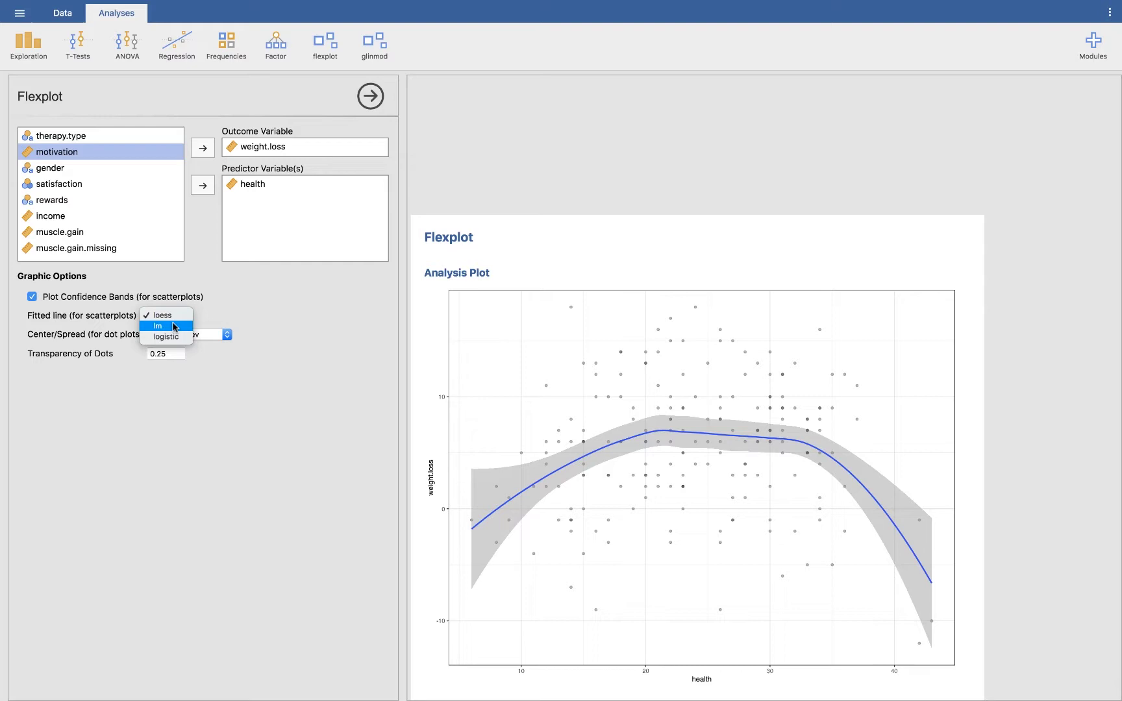
{"action": "left_click", "coordinate": [172, 325]}
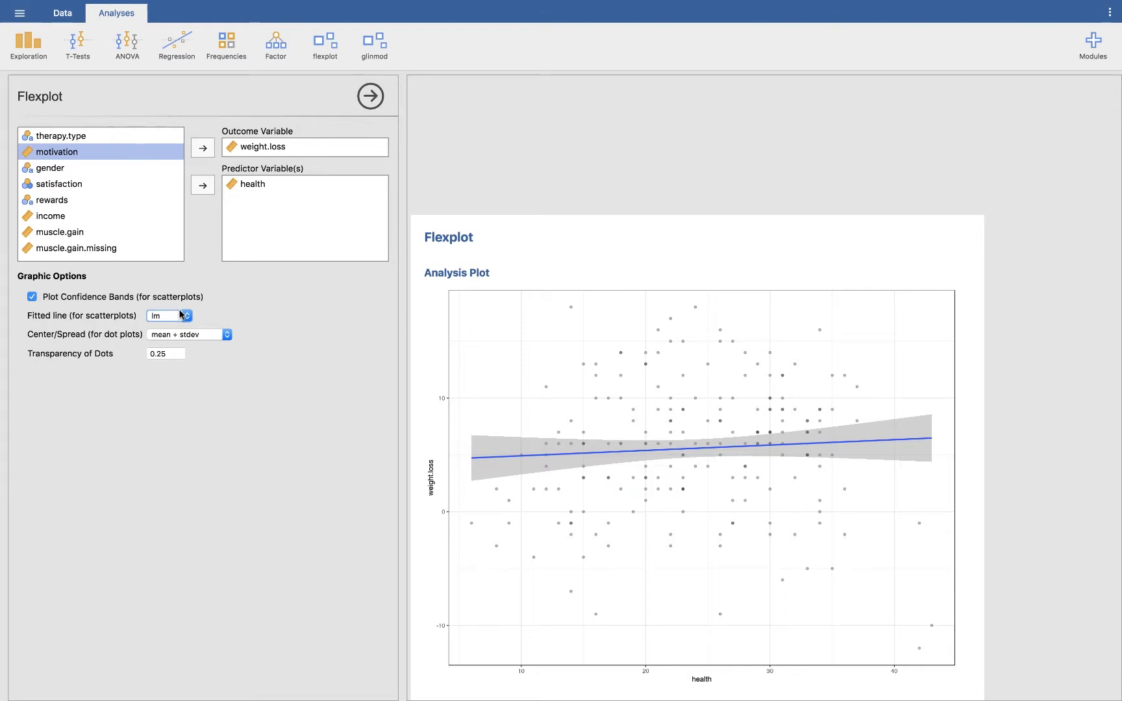
{"action": "left_click", "coordinate": [182, 315]}
{"action": "left_click", "coordinate": [166, 299]}
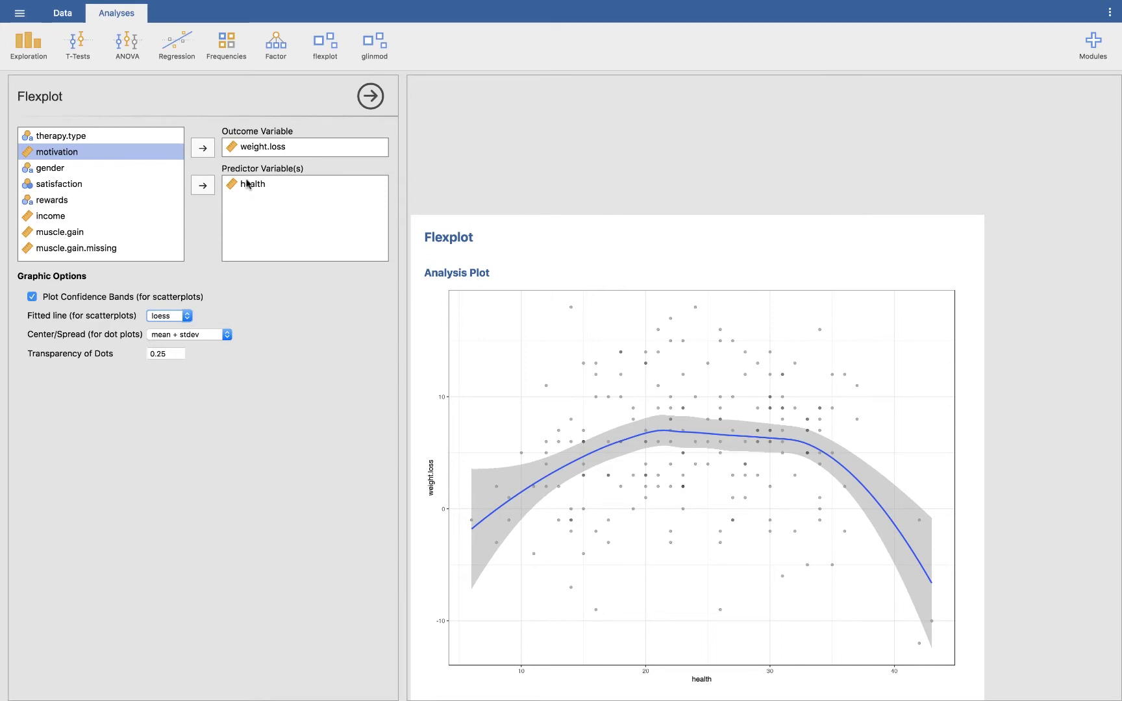
Replace health with rewards as the predictor and set Center/Spread to median + quartiles
{"action": "left_click", "coordinate": [248, 184]}
{"action": "left_click", "coordinate": [202, 185]}
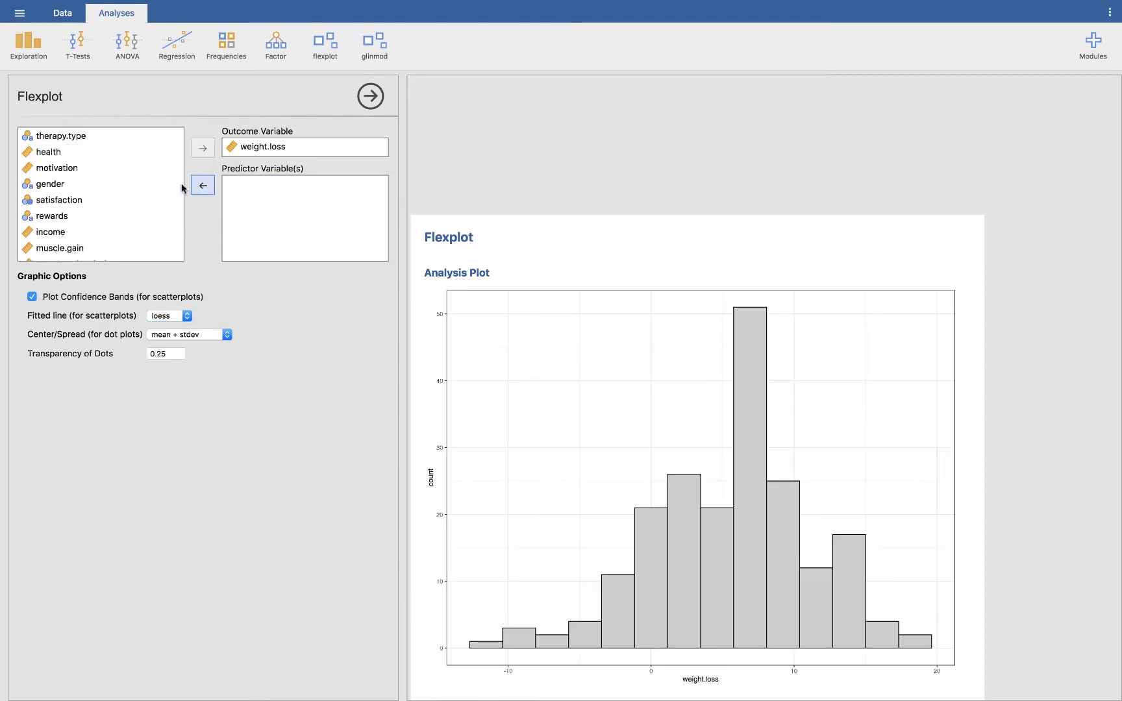
{"action": "left_click", "coordinate": [50, 185]}
{"action": "left_click", "coordinate": [43, 217]}
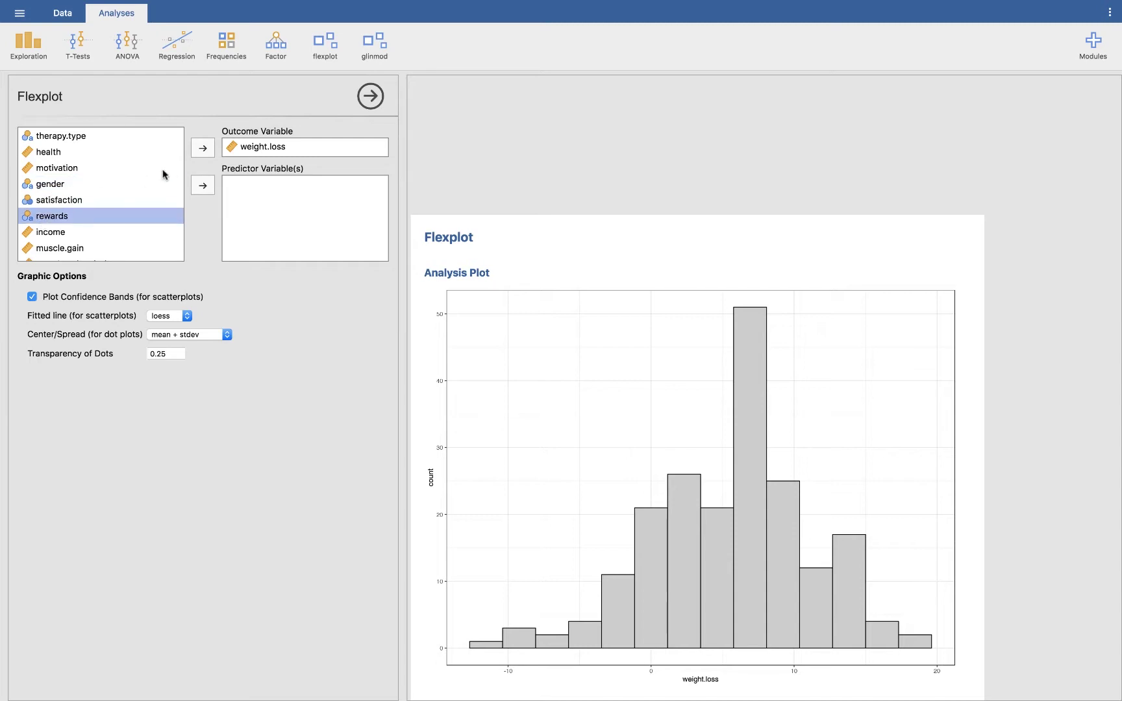
{"action": "left_click", "coordinate": [201, 184]}
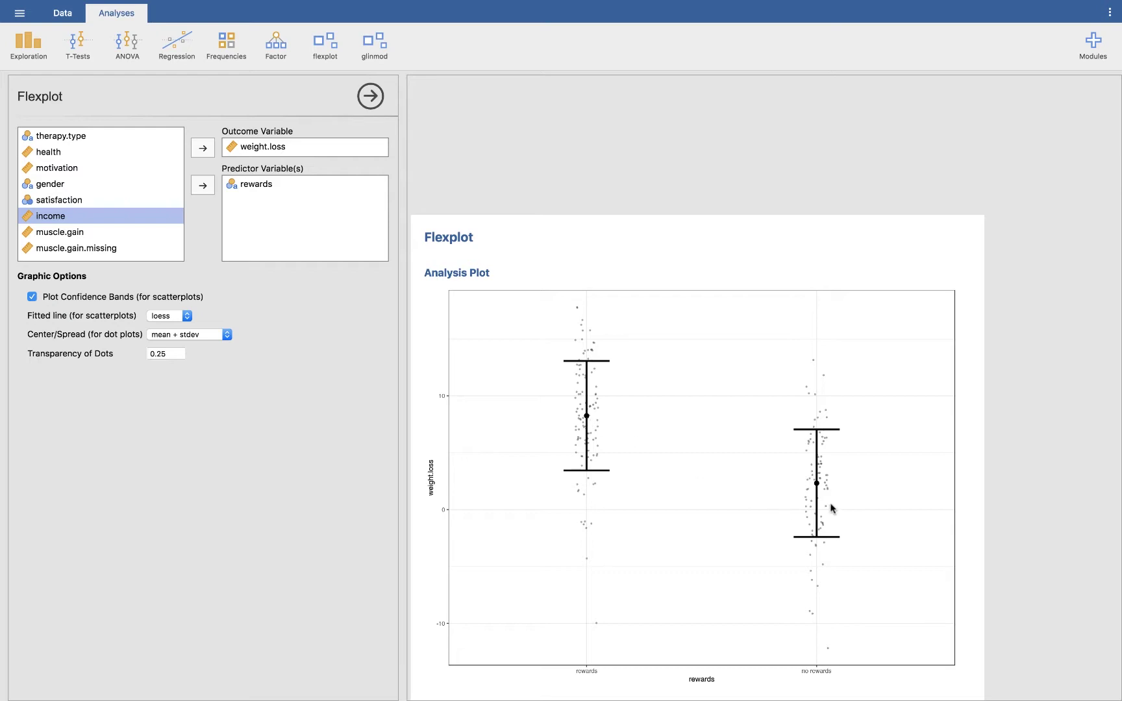
{"action": "left_click", "coordinate": [211, 334]}
{"action": "left_click", "coordinate": [197, 312]}
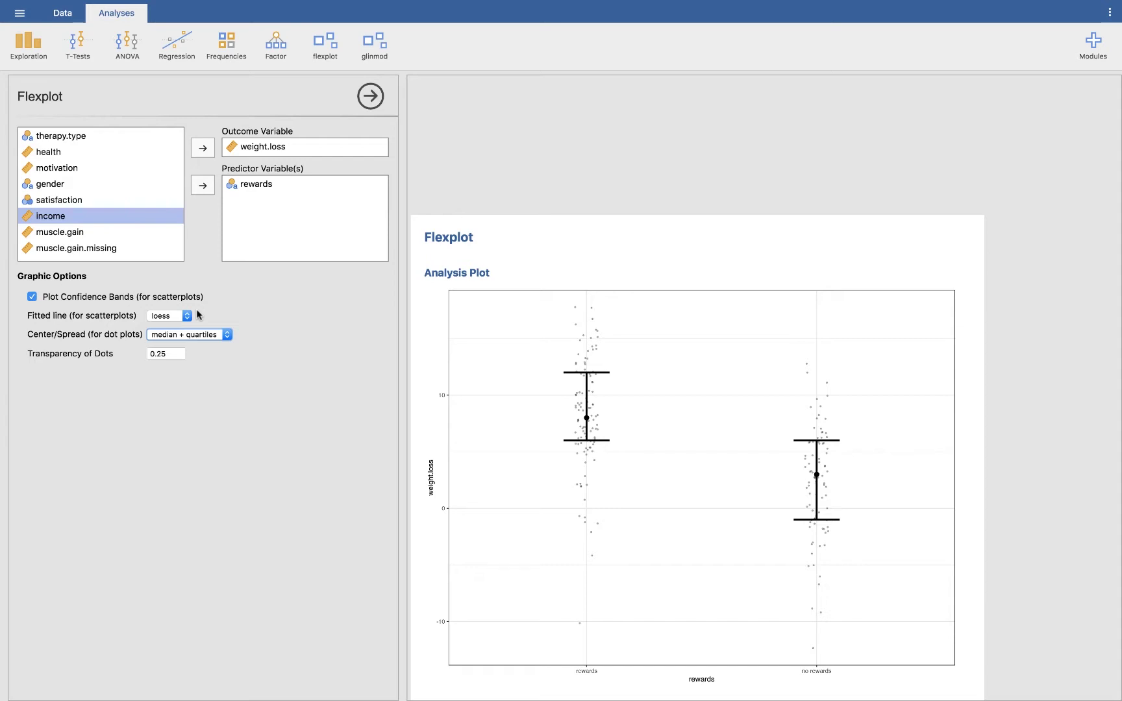
Replace rewards with muscle.gain in Predictor Variable(s)
{"action": "left_click", "coordinate": [255, 185]}
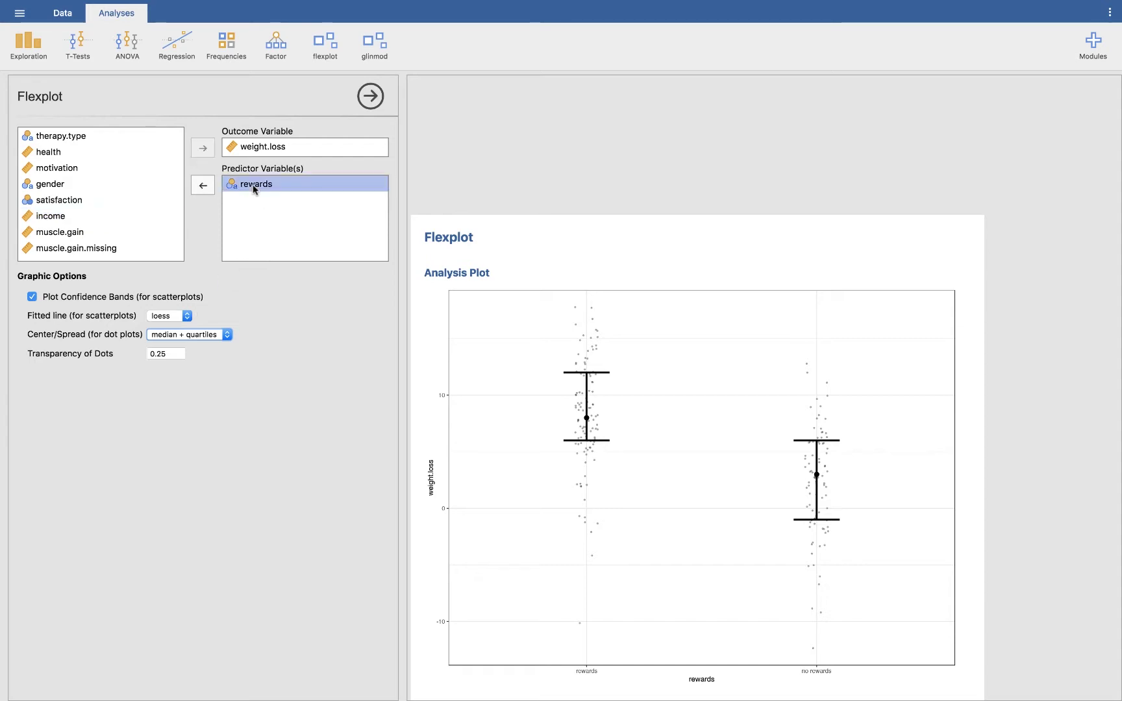
{"action": "left_click", "coordinate": [202, 187]}
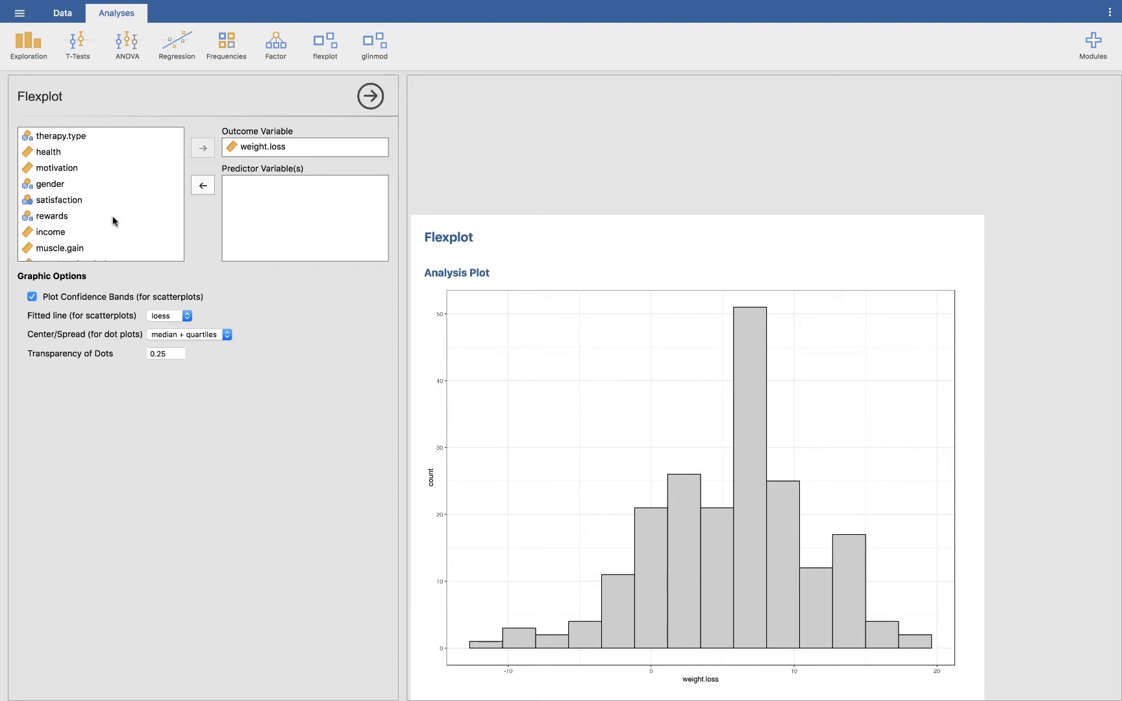
{"action": "scroll", "coordinate": [112, 215], "scroll_direction": "down", "scroll_amount": 1}
{"action": "scroll", "coordinate": [112, 221], "scroll_direction": "up", "scroll_amount": 1}
{"action": "scroll", "coordinate": [112, 215], "scroll_direction": "down", "scroll_amount": 1}
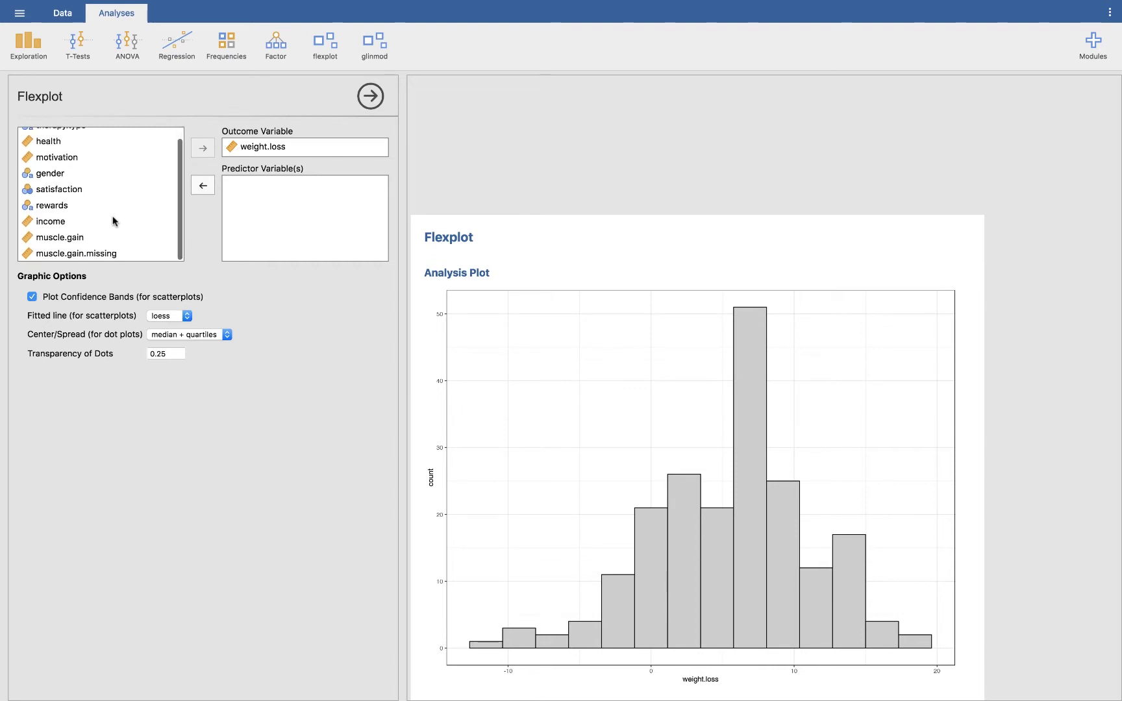
{"action": "left_click", "coordinate": [64, 239]}
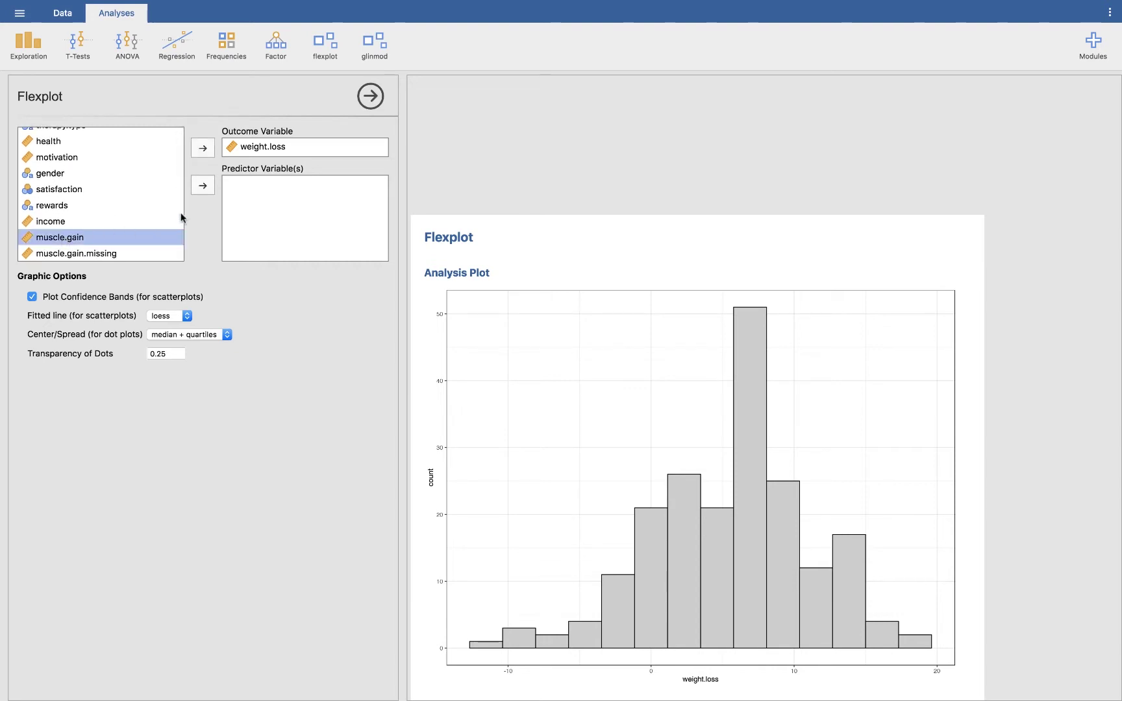
{"action": "left_click", "coordinate": [203, 187]}
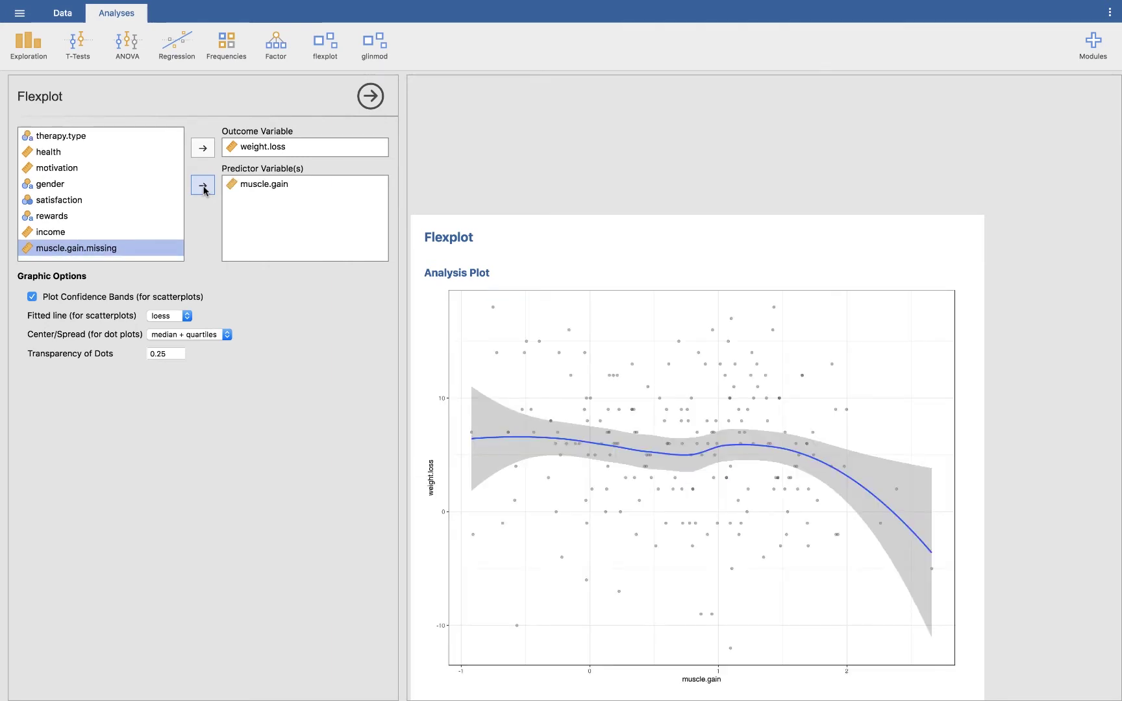
{"action": "left_click", "coordinate": [33, 297]}
{"action": "left_click", "coordinate": [32, 297]}
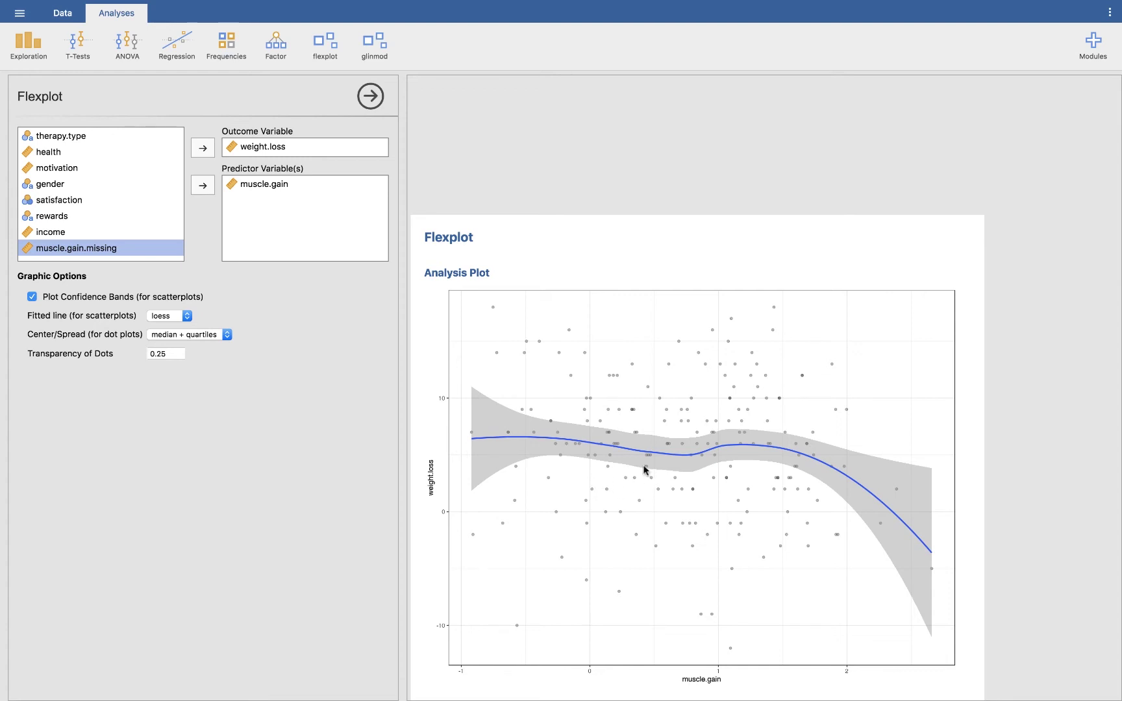
Change the Fitted line option from loess to lm
{"action": "left_click", "coordinate": [171, 316]}
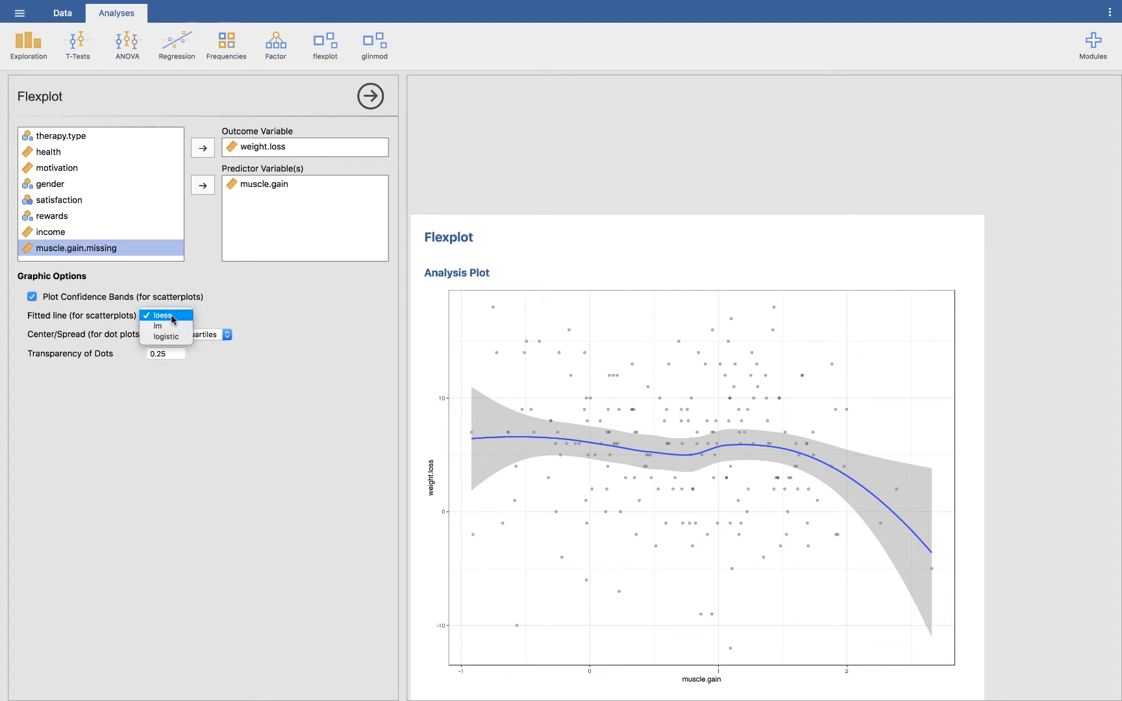
{"action": "left_click", "coordinate": [172, 325]}
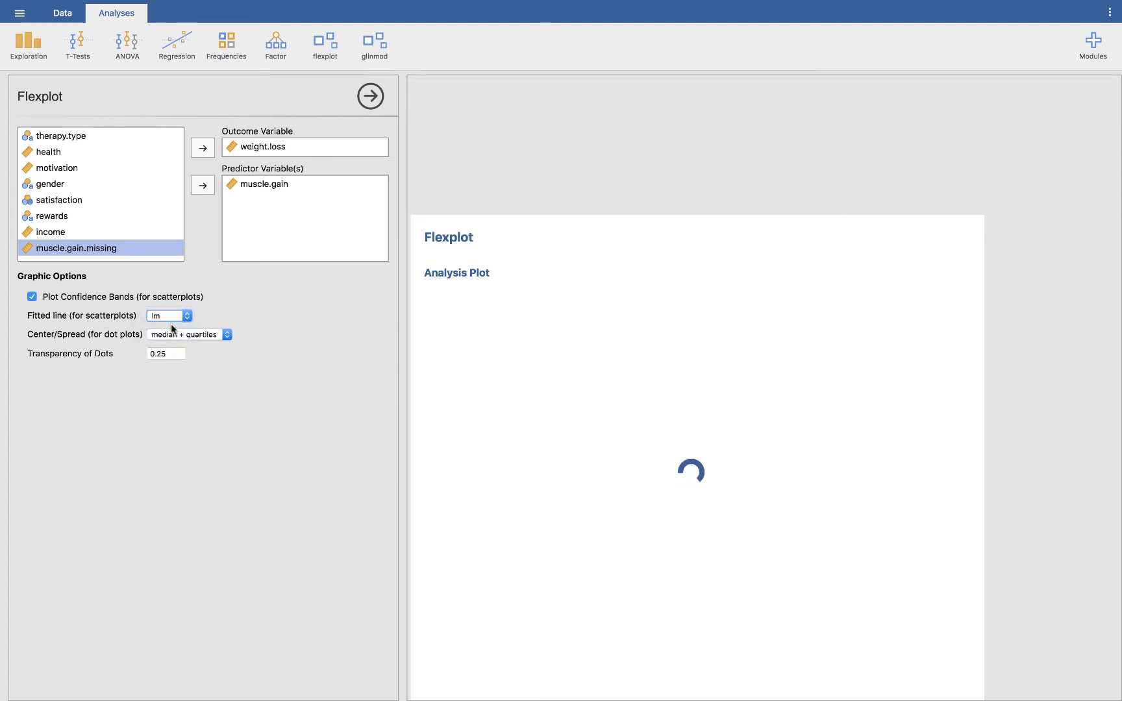